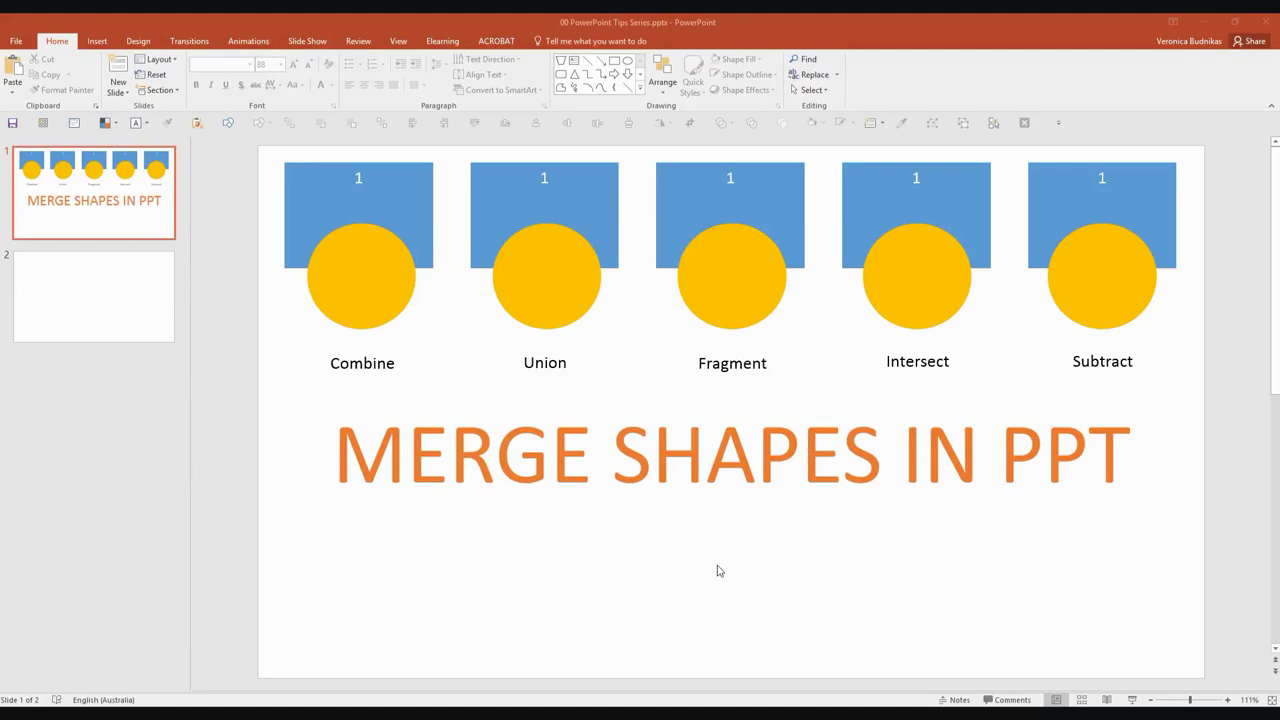
# Step: Delete the "MERGE SHAPES IN PPT" title text box from the slide
pyautogui.click(690, 452)
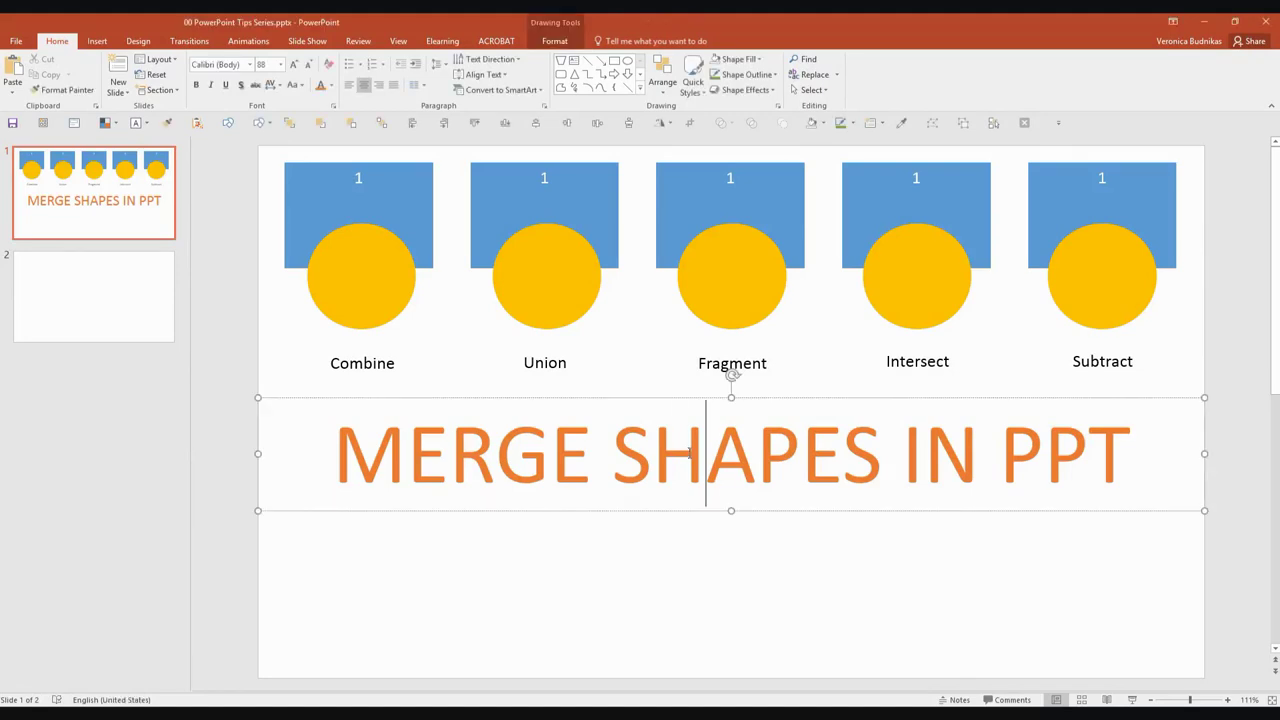
pyautogui.click(677, 397)
pyautogui.press('Delete')
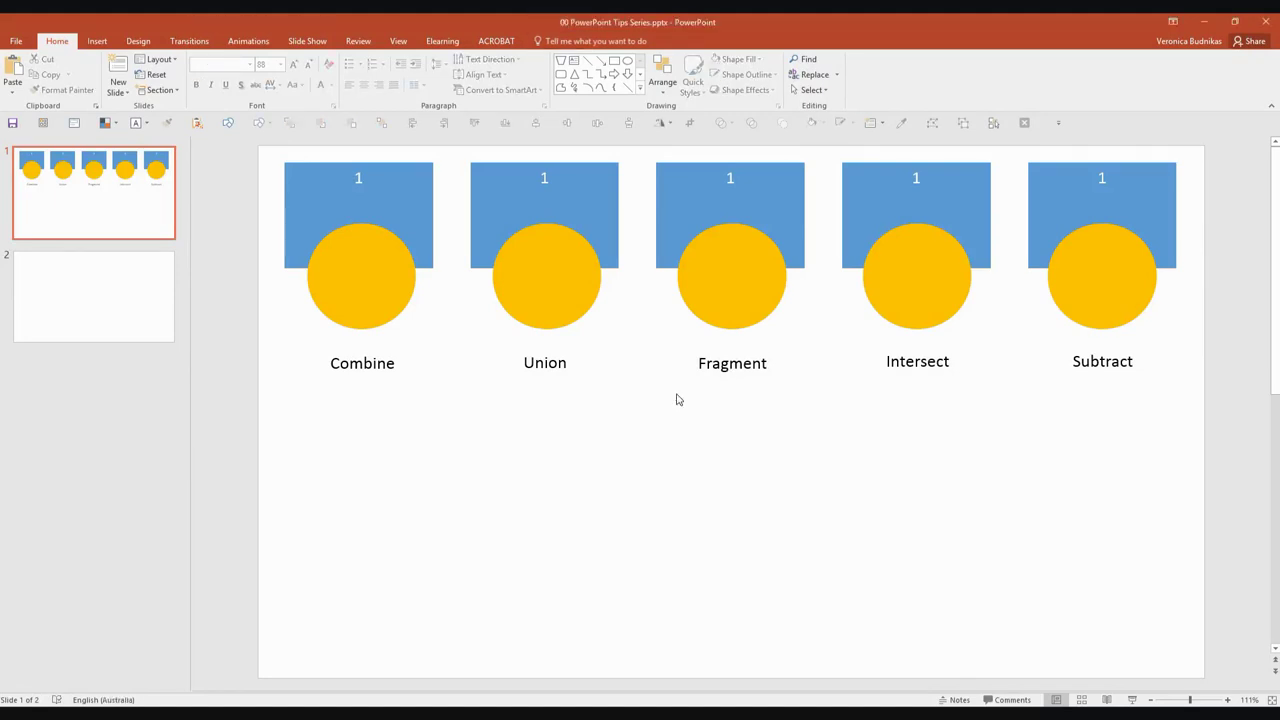
pyautogui.click(426, 217)
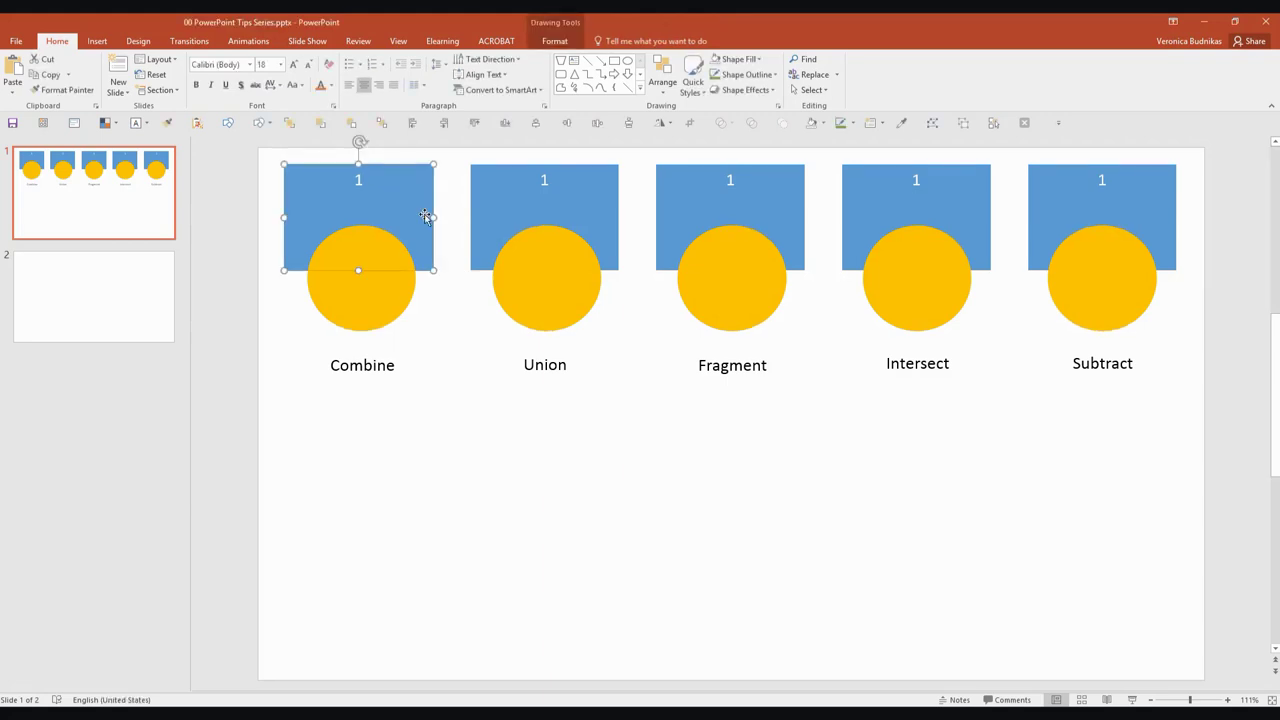
pyautogui.click(363, 303)
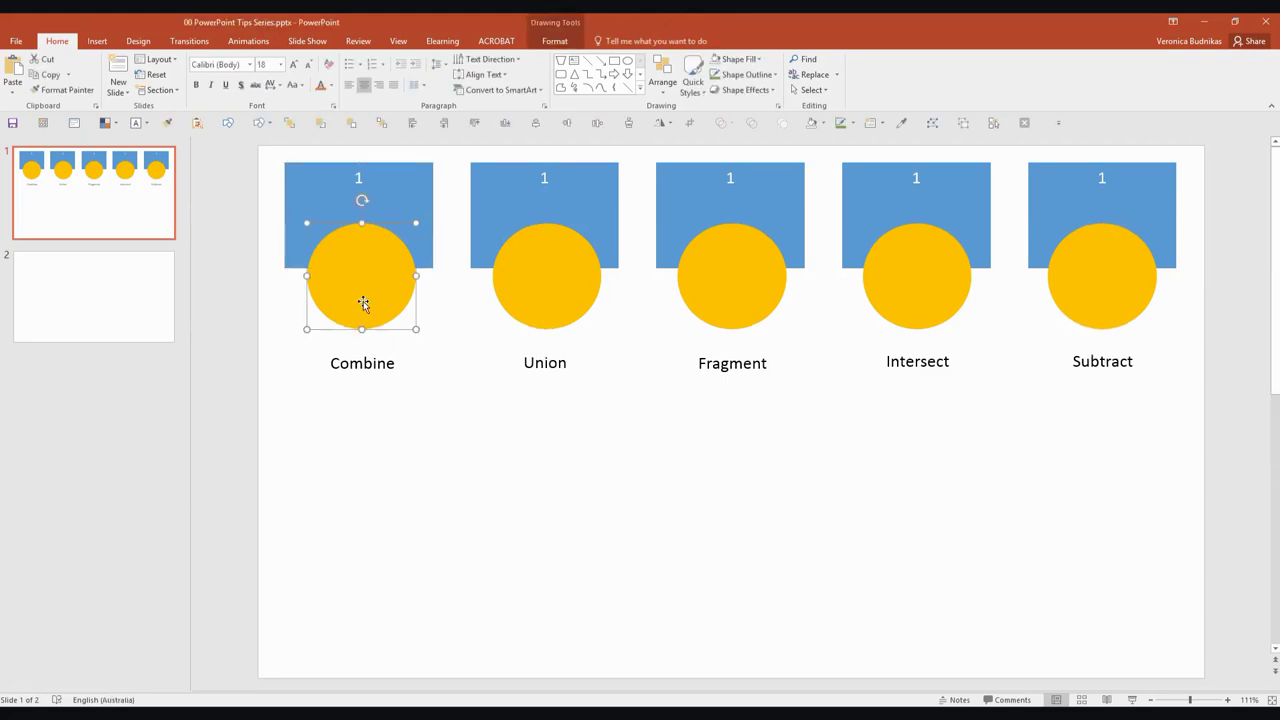
pyautogui.click(638, 466)
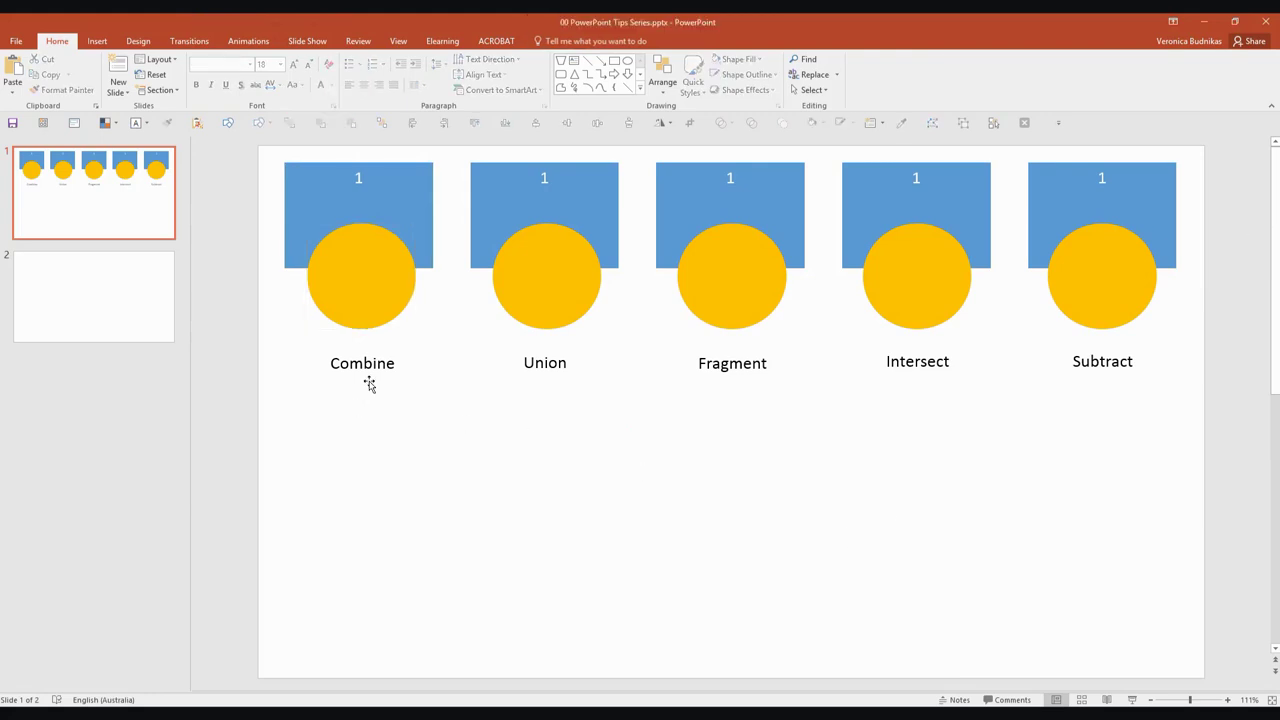
pyautogui.click(369, 382)
pyautogui.click(537, 373)
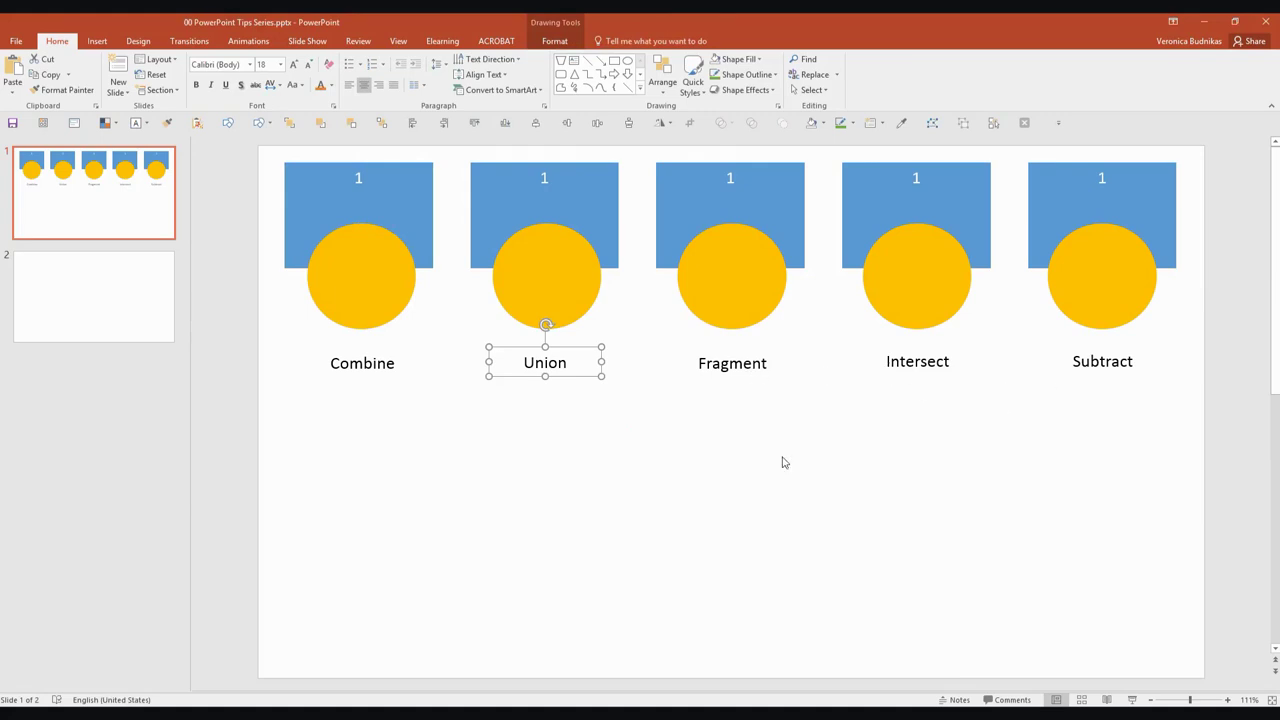
pyautogui.click(490, 457)
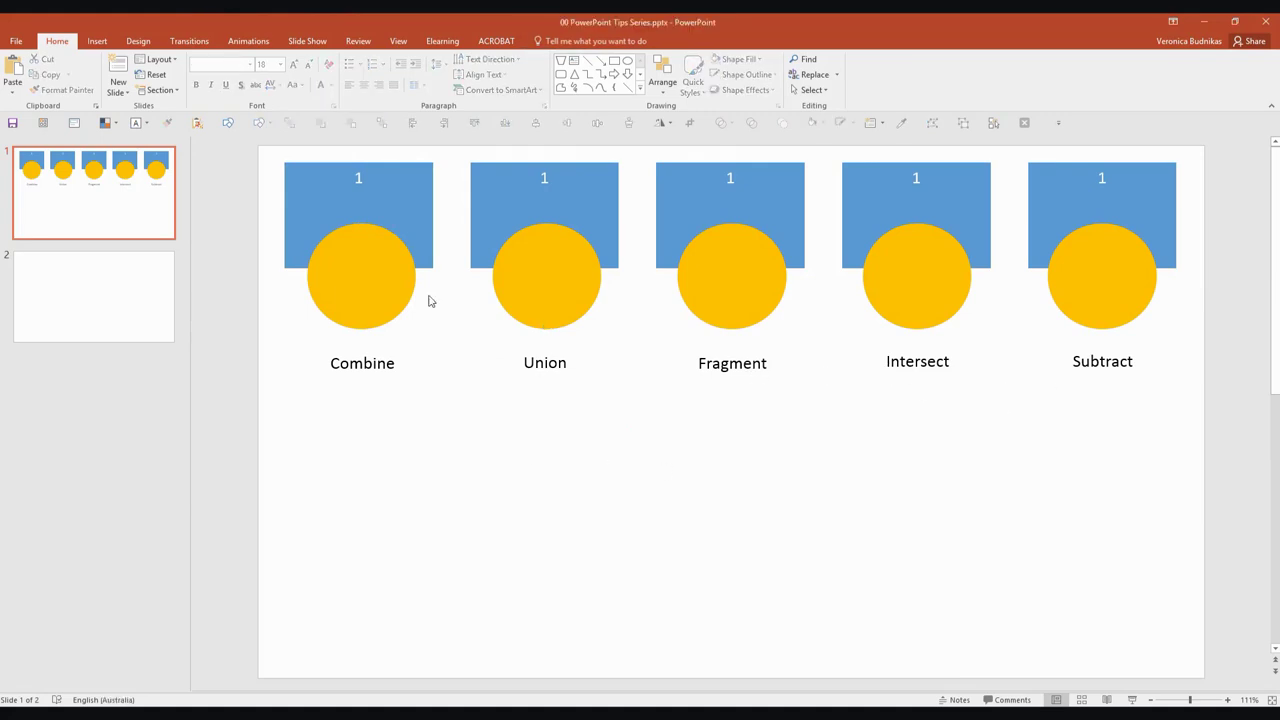
# Step: Merge the blue rectangle and yellow circle above the Combine label using Combine, with the rectangle selected first
pyautogui.click(442, 42)
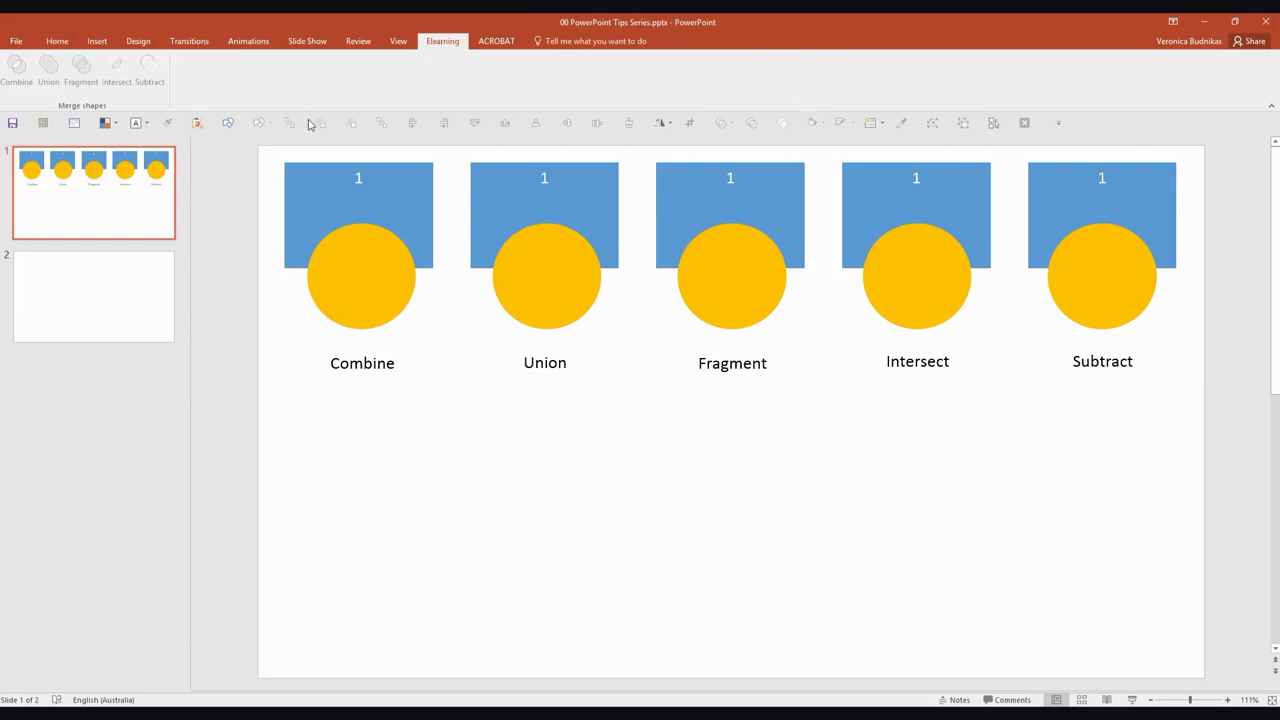
pyautogui.click(397, 193)
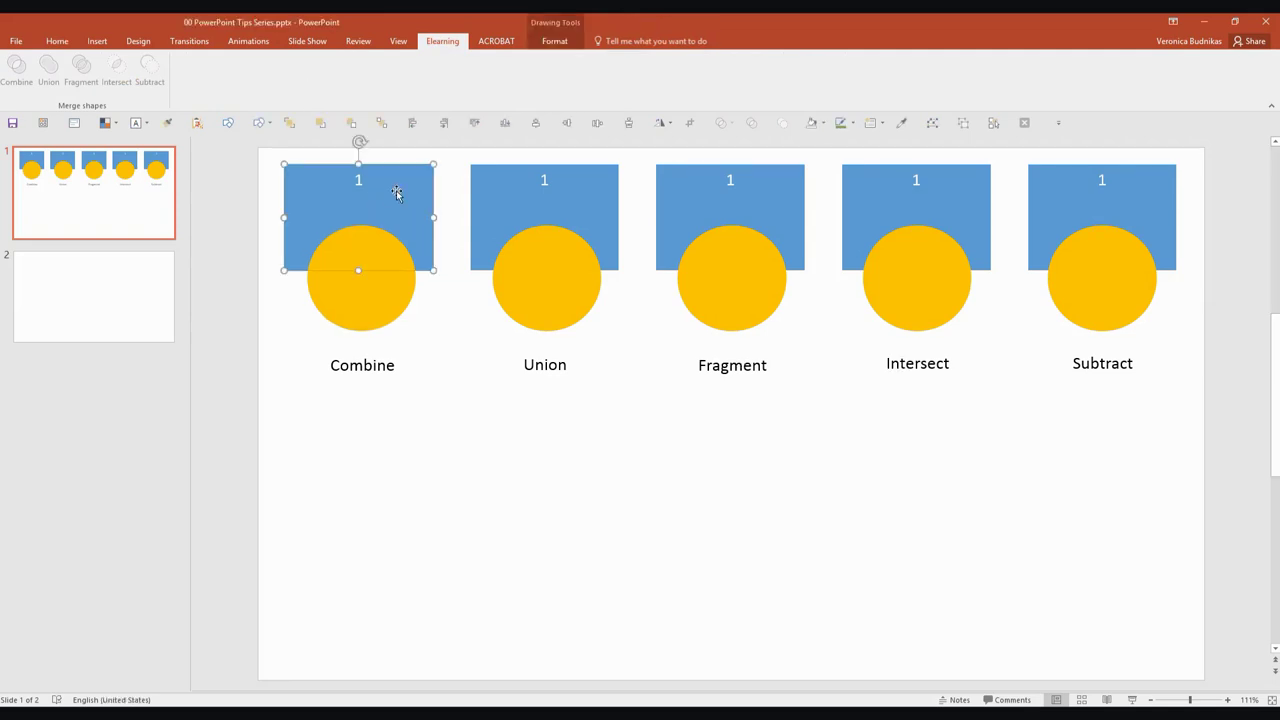
pyautogui.keyDown('shift'); pyautogui.click(370, 305); pyautogui.keyUp('shift')
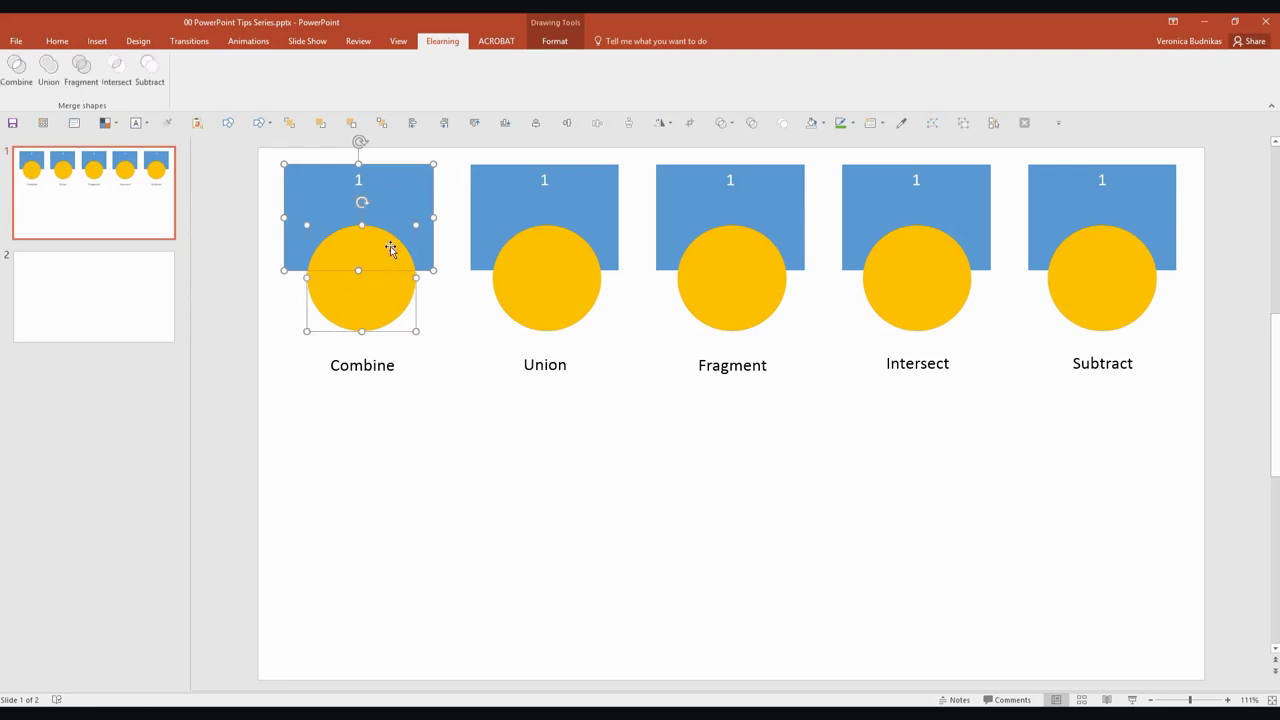
pyautogui.click(24, 70)
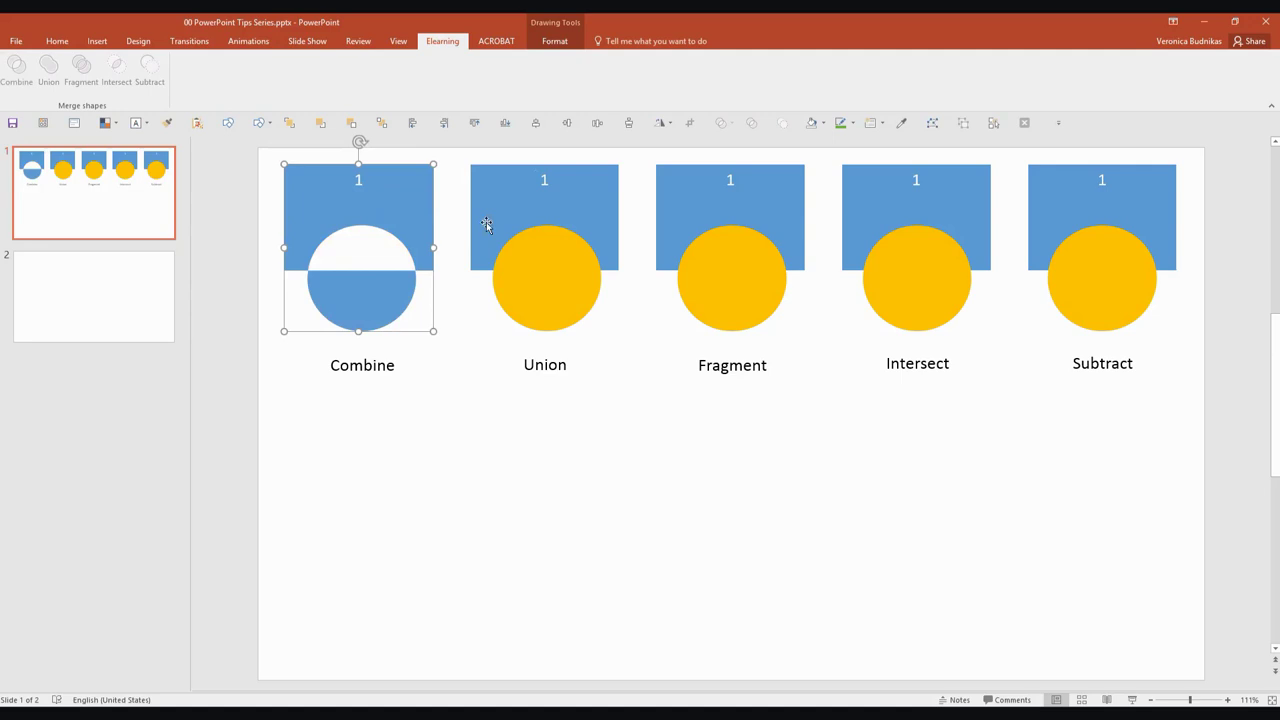
# Step: Merge the rectangle and circle above the Union label using Union, with the rectangle selected first
pyautogui.click(578, 196)
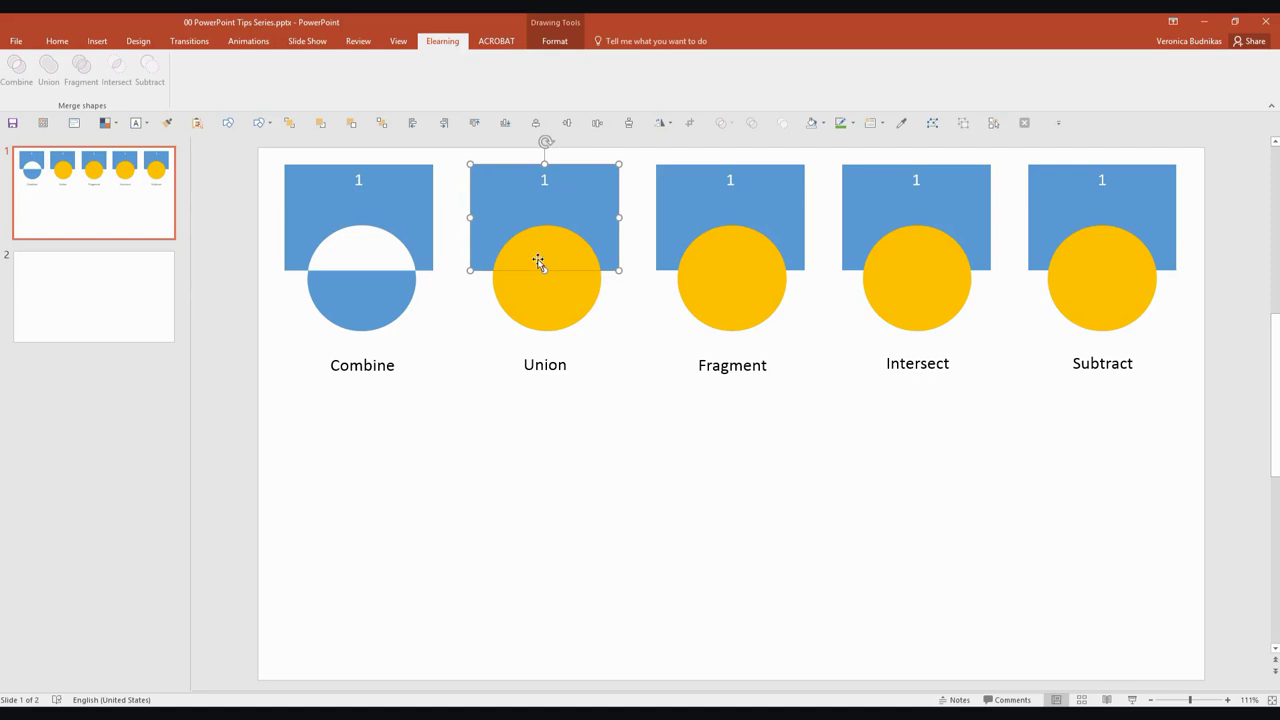
pyautogui.keyDown('shift'); pyautogui.click(567, 309); pyautogui.keyUp('shift')
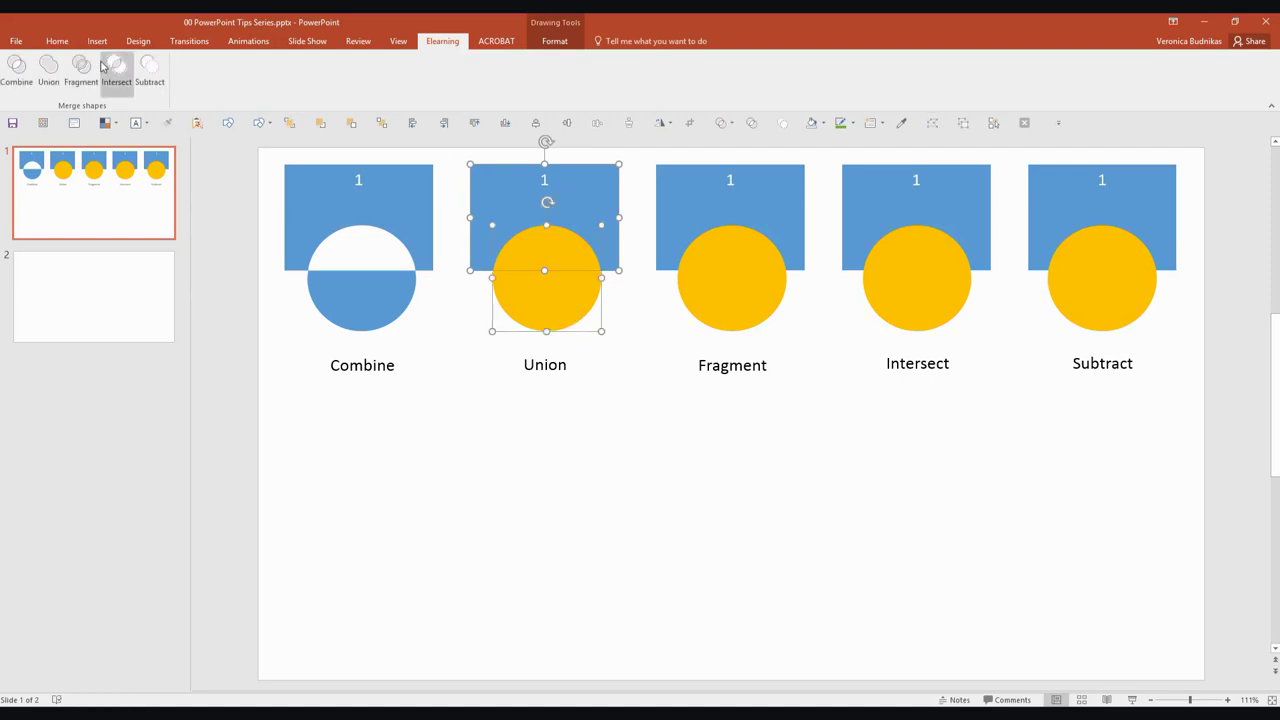
pyautogui.click(49, 70)
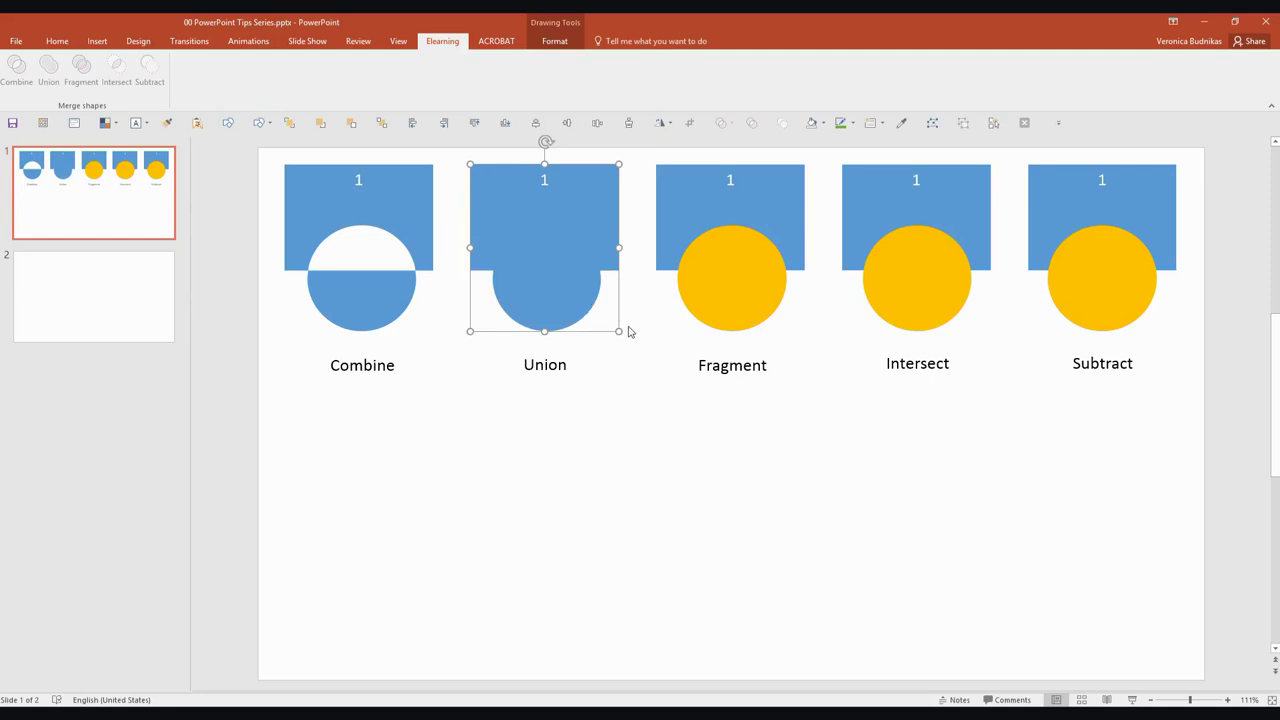
# Step: Split the rectangle and circle above the Fragment label using Fragment, rectangle selected first, and check each piece individually
pyautogui.click(788, 207)
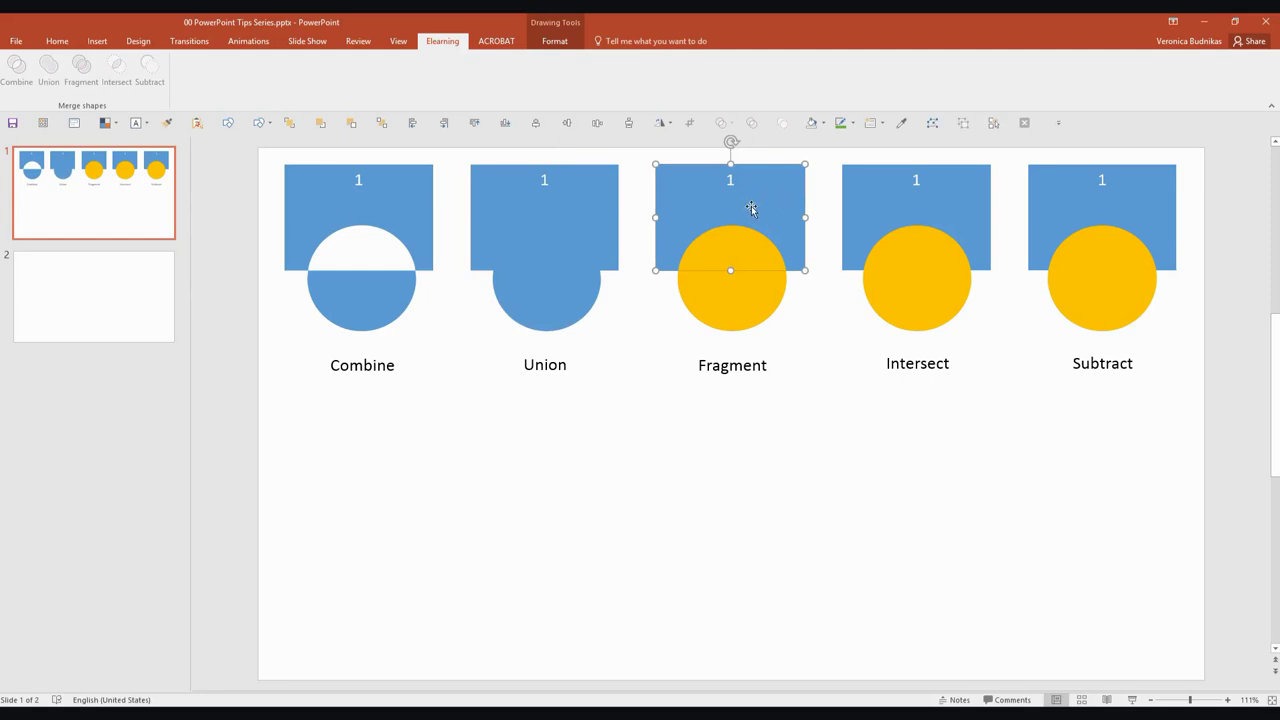
pyautogui.keyDown('shift'); pyautogui.click(752, 298); pyautogui.keyUp('shift')
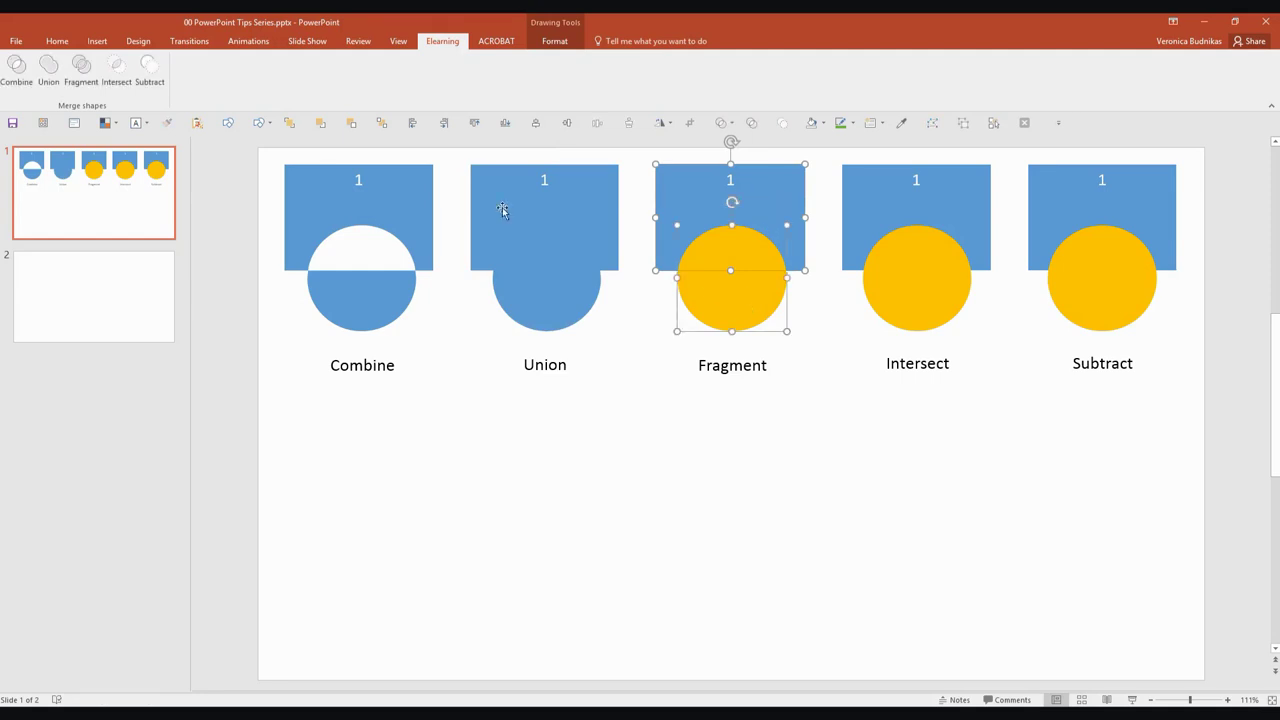
pyautogui.click(88, 70)
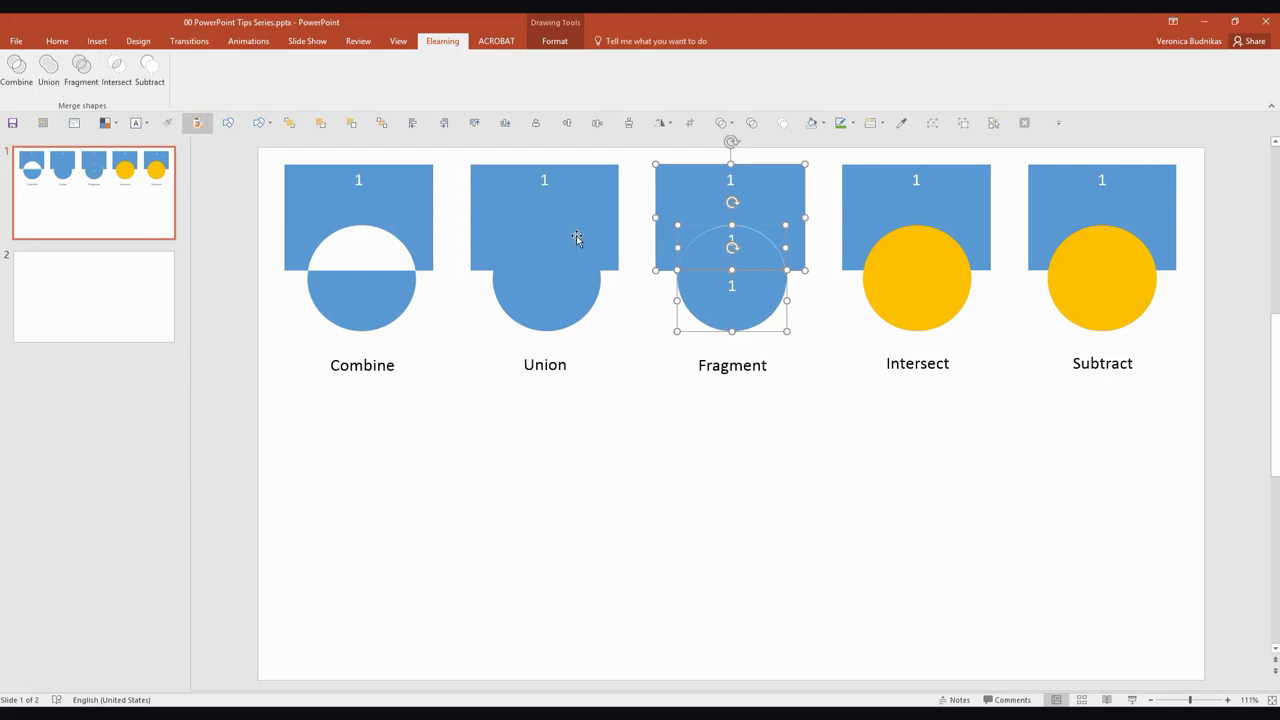
pyautogui.click(758, 407)
pyautogui.click(734, 300)
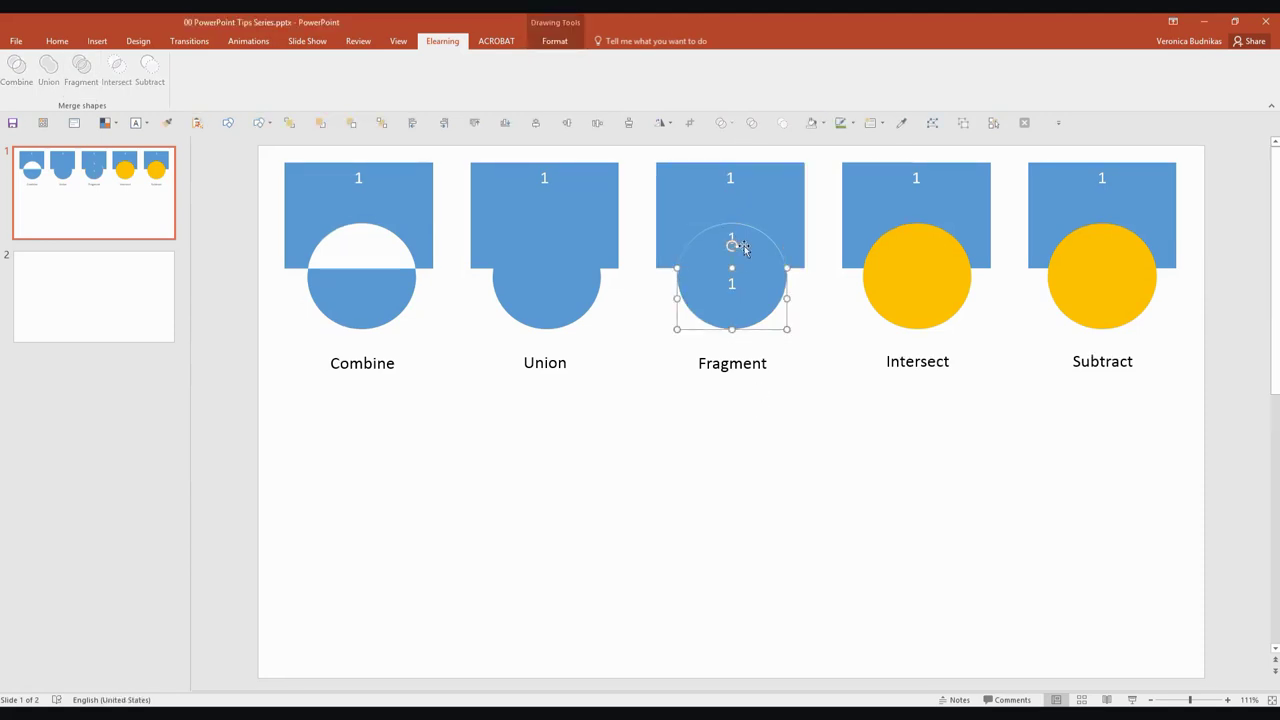
pyautogui.click(745, 245)
pyautogui.click(760, 200)
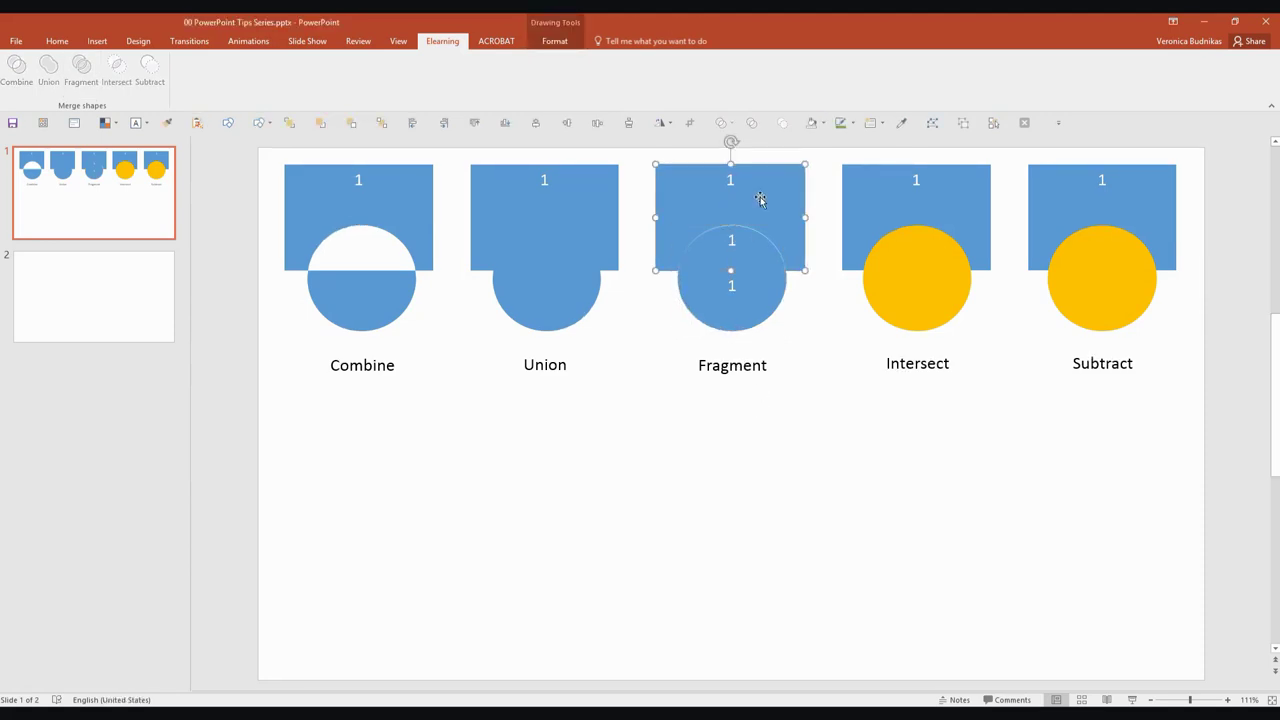
# Step: Merge the rectangle and circle above the Intersect label using Intersect, with the rectangle selected first
pyautogui.click(941, 196)
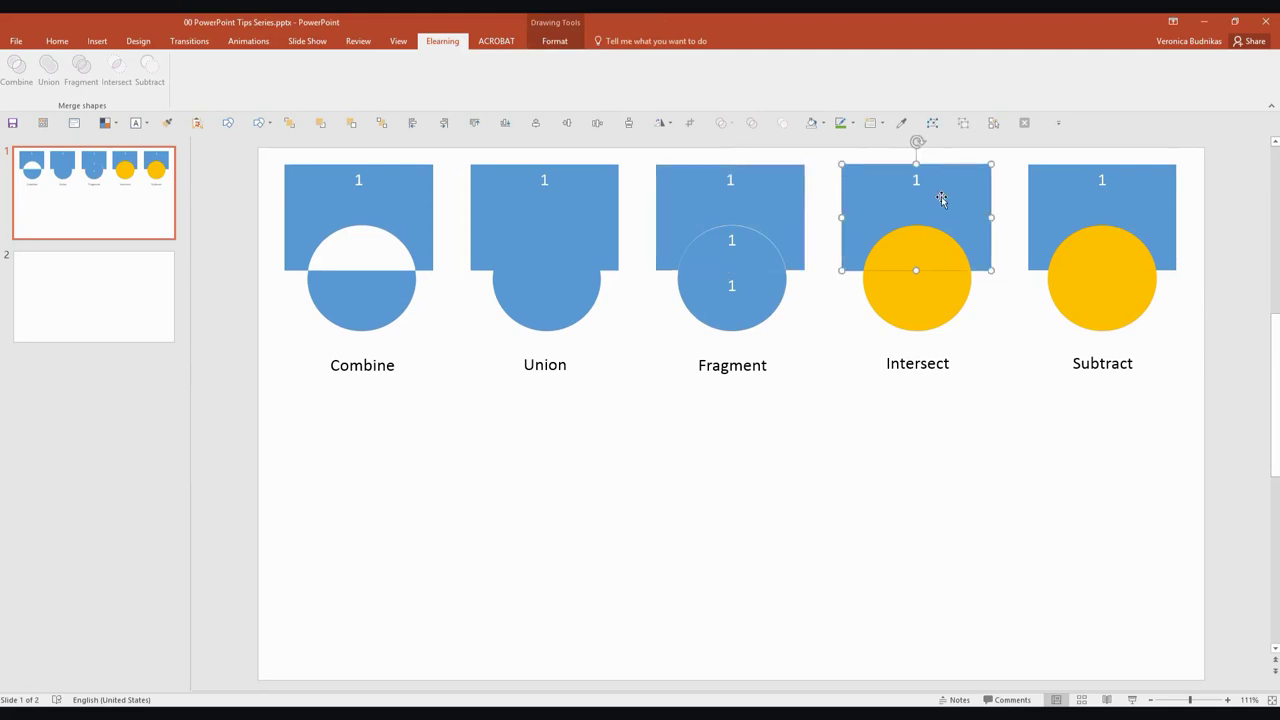
pyautogui.keyDown('shift'); pyautogui.click(926, 310); pyautogui.keyUp('shift')
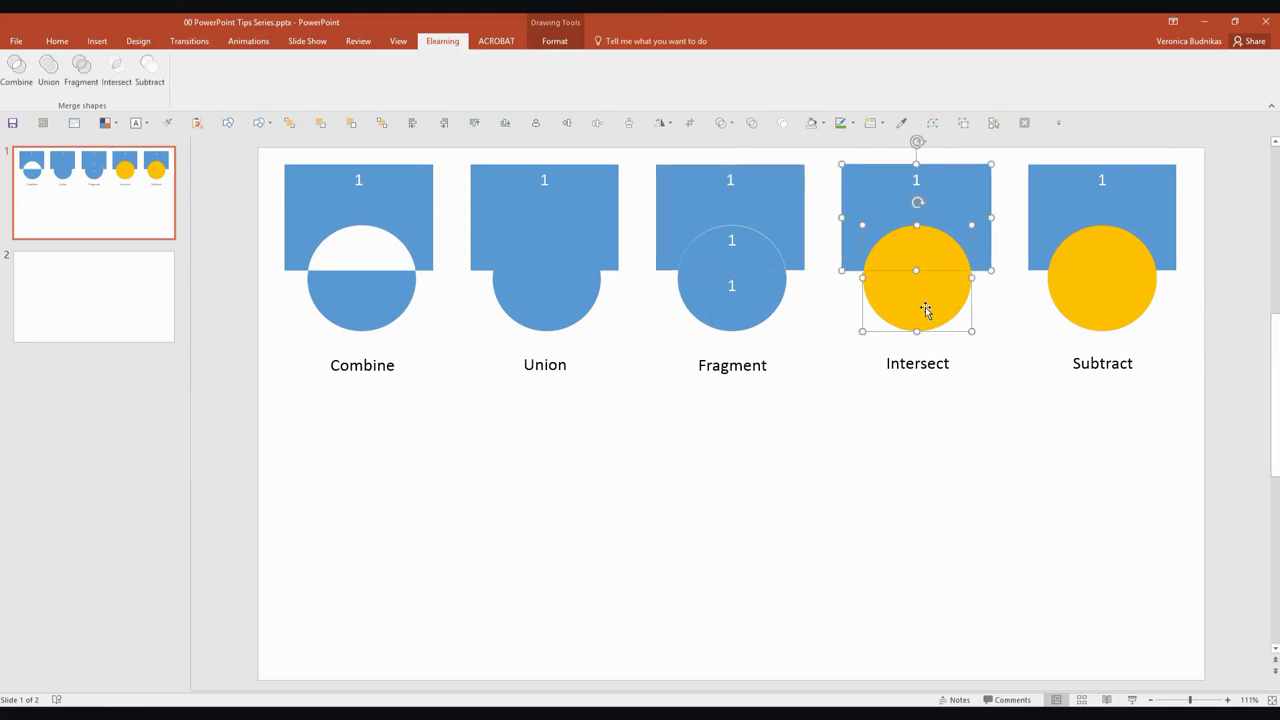
pyautogui.click(917, 449)
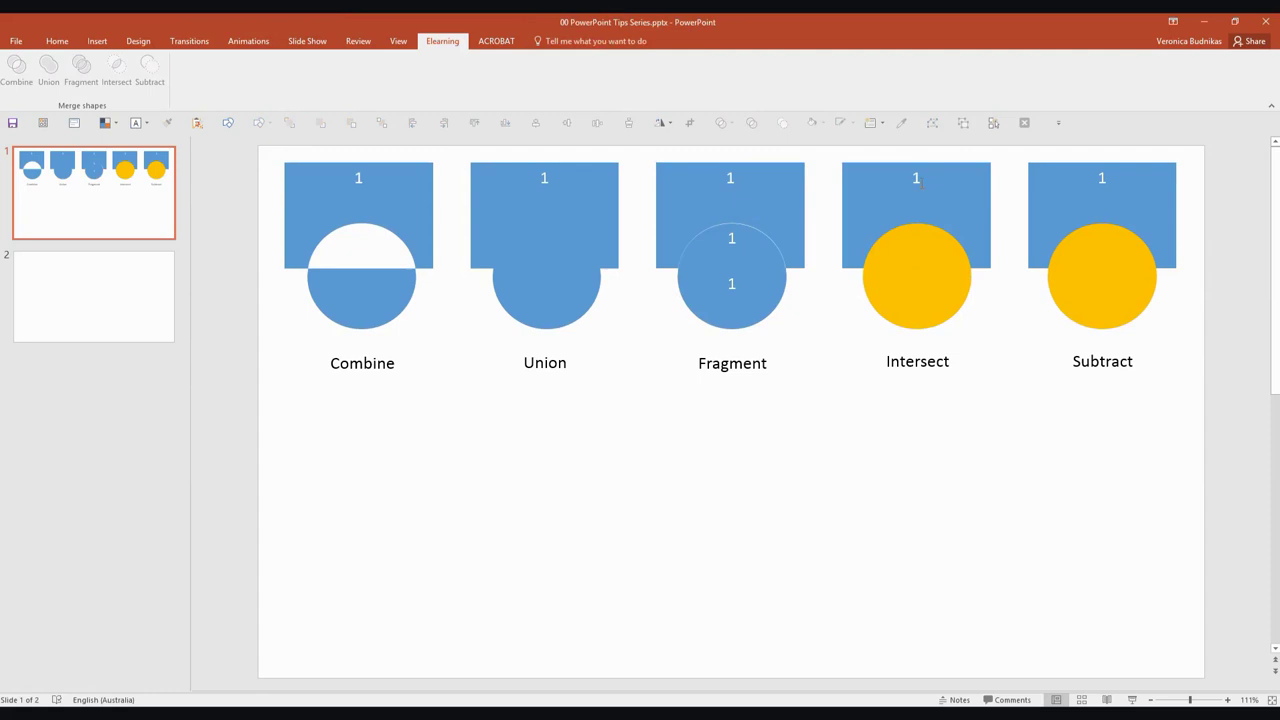
pyautogui.click(917, 170)
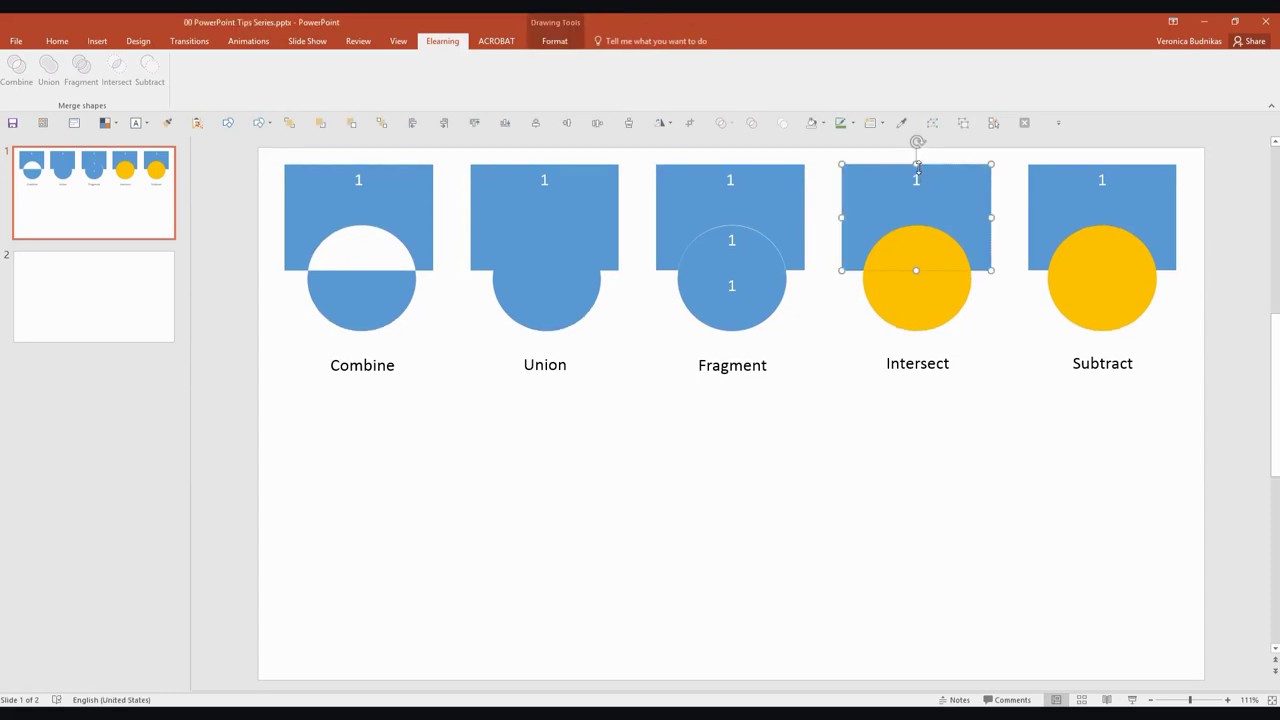
pyautogui.keyDown('shift'); pyautogui.click(917, 313); pyautogui.keyUp('shift')
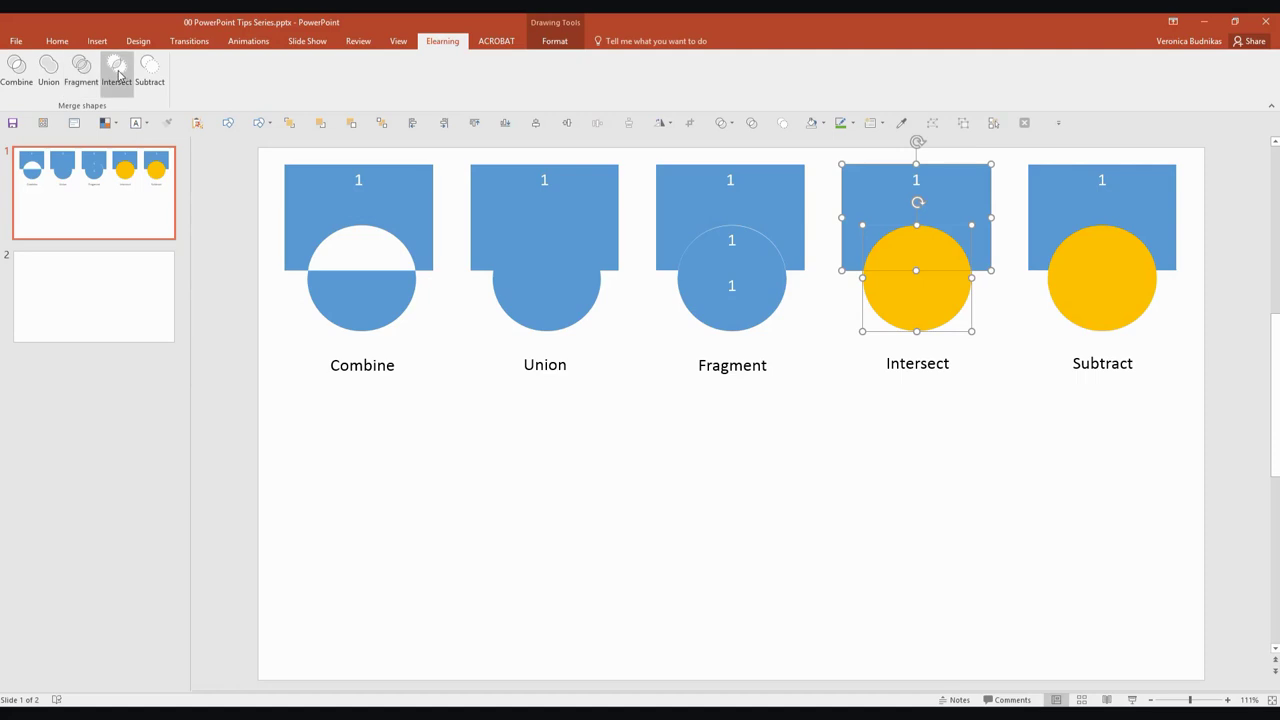
pyautogui.click(118, 76)
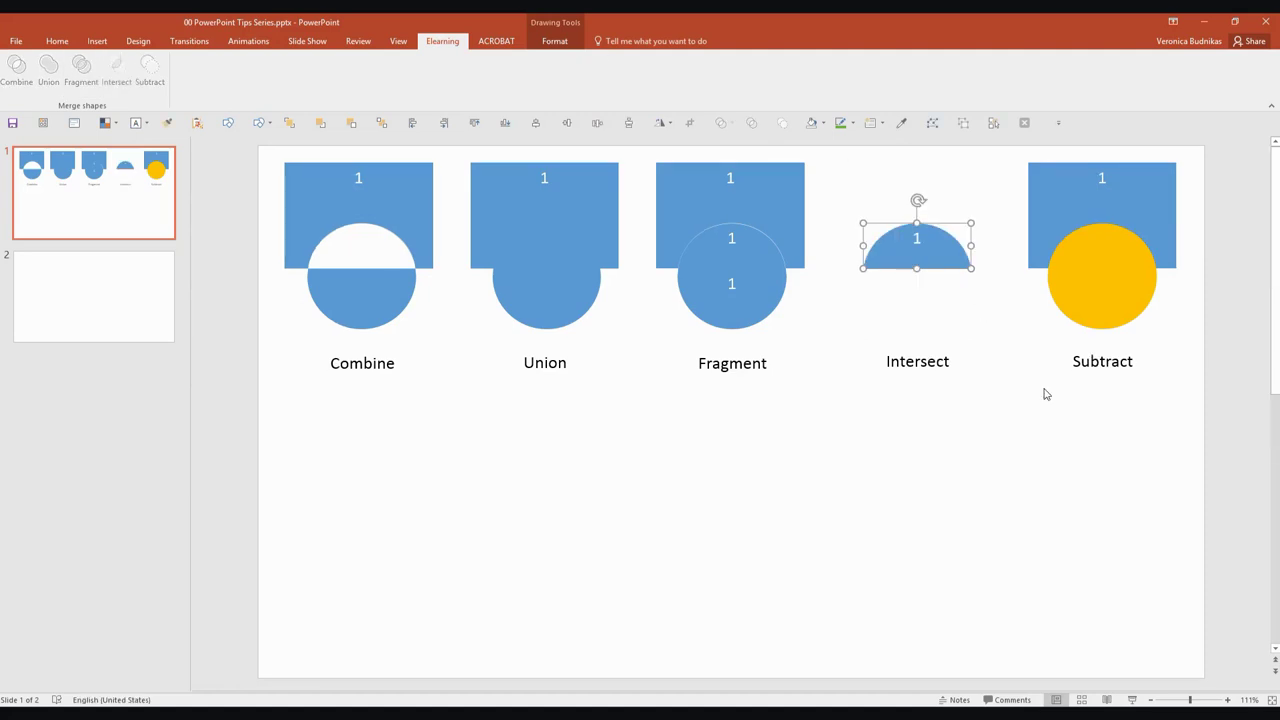
# Step: Subtract the yellow circle from the blue rectangle above the Subtract label, then clear the selection
pyautogui.click(1025, 450)
pyautogui.click(1156, 190)
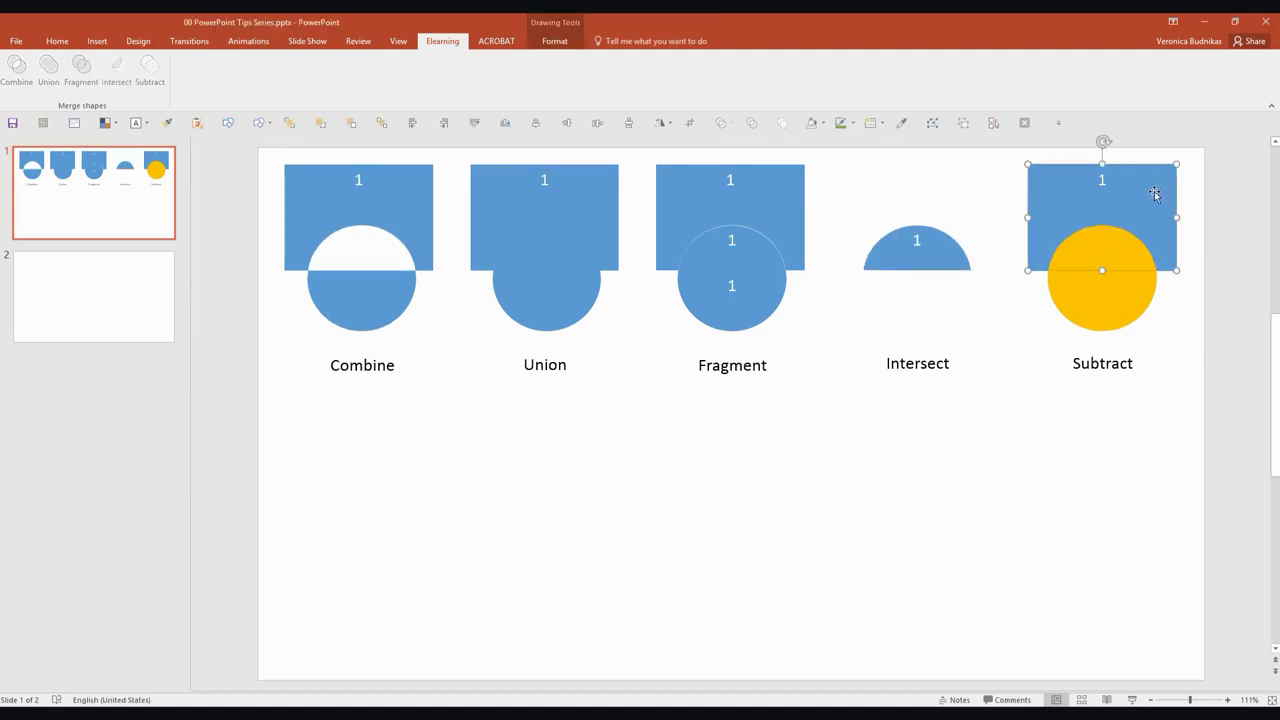
pyautogui.keyDown('shift'); pyautogui.click(1115, 316); pyautogui.keyUp('shift')
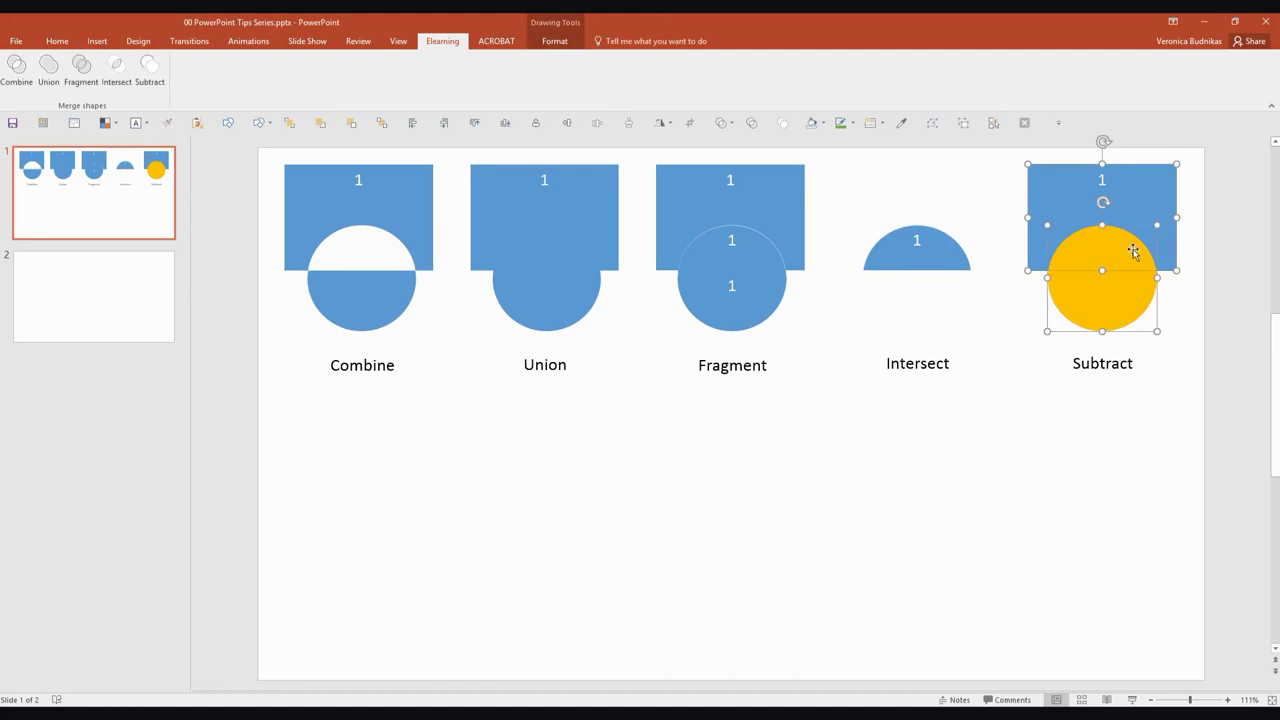
pyautogui.click(150, 68)
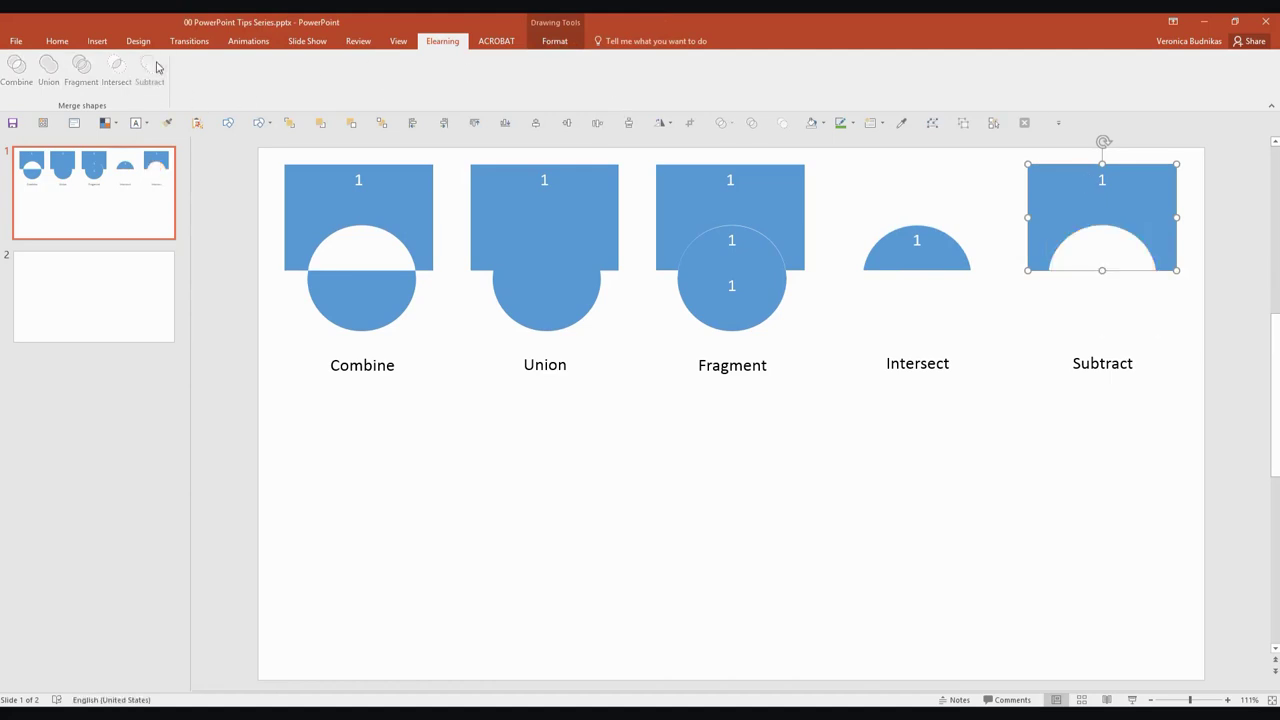
pyautogui.click(720, 533)
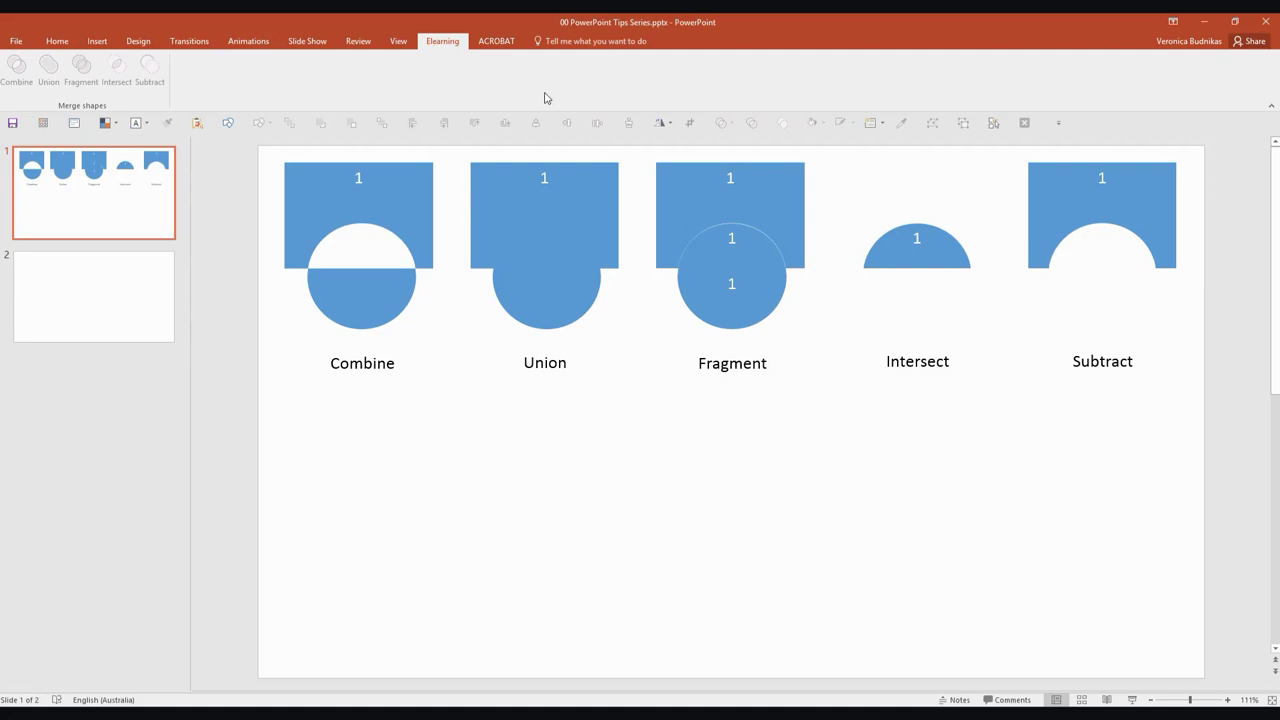
pyautogui.click(97, 41)
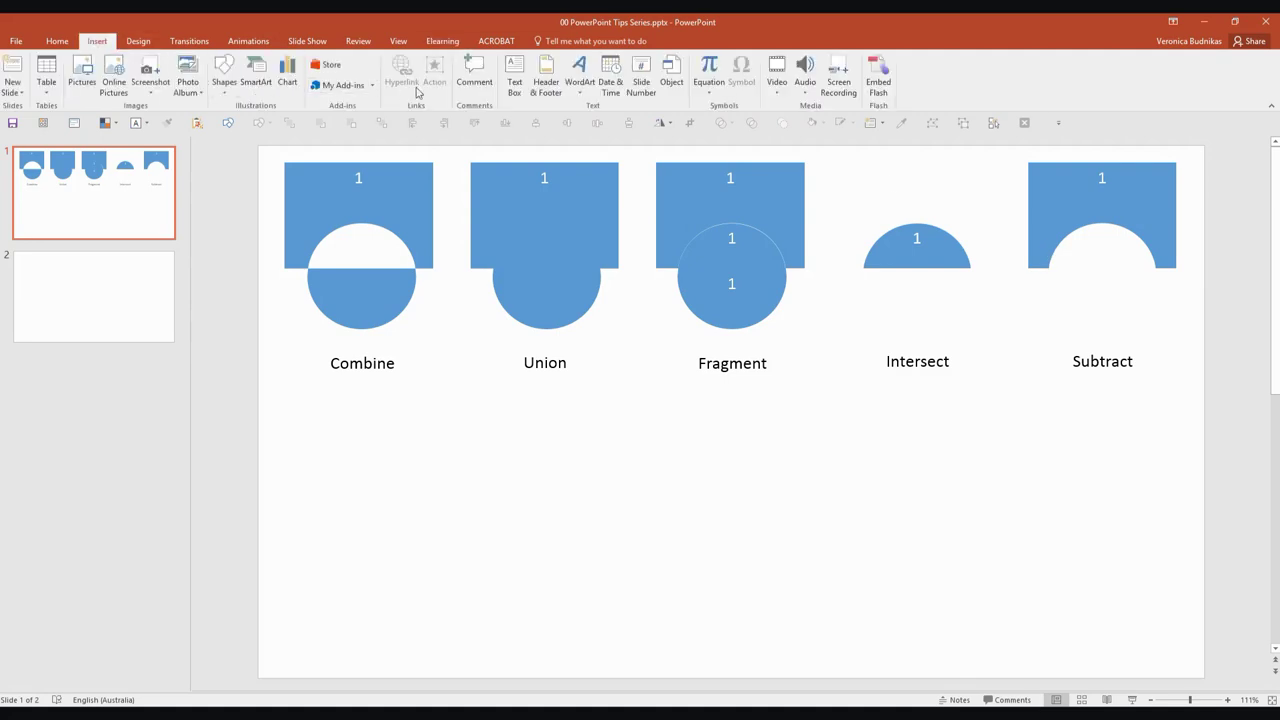
pyautogui.click(226, 92)
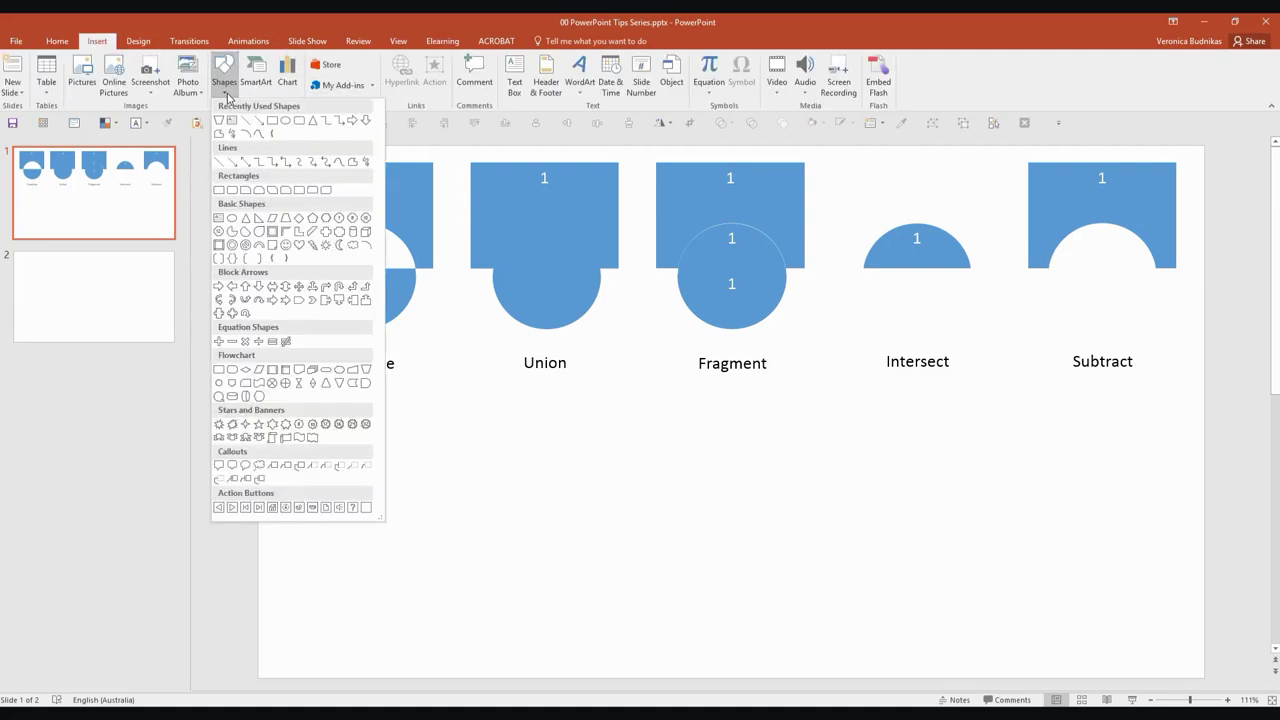
pyautogui.click(663, 555)
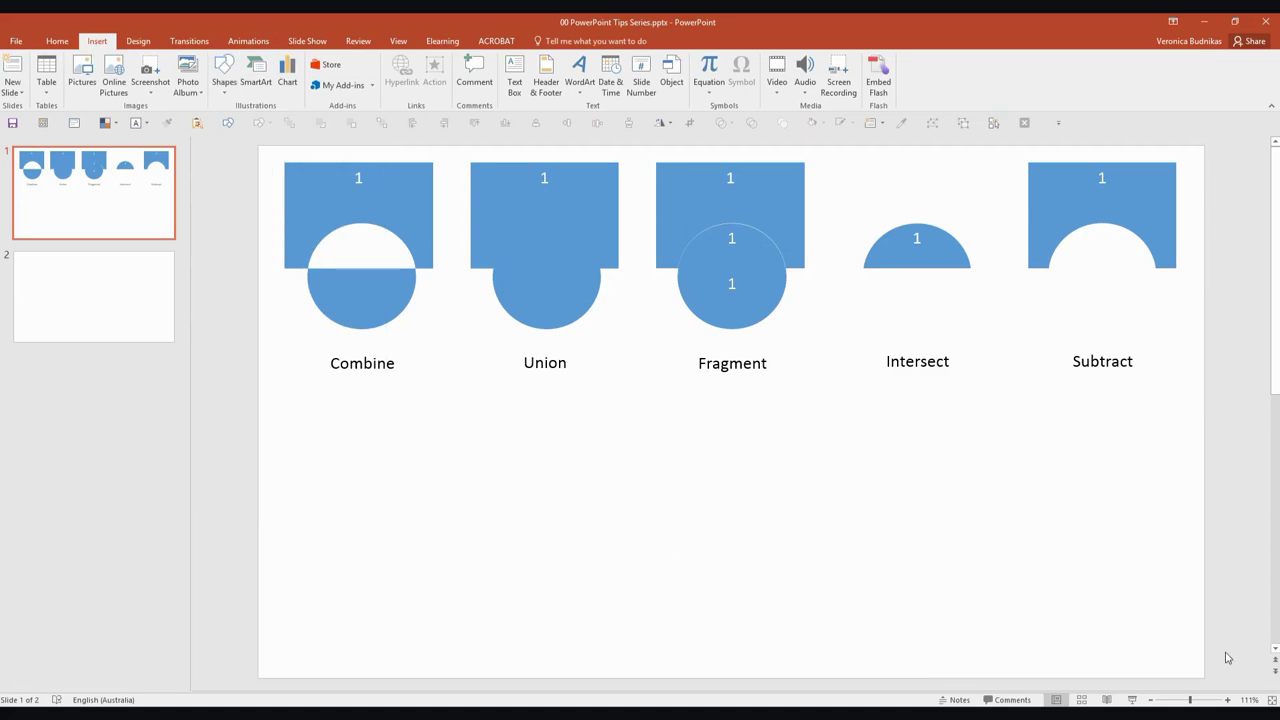
# Step: Paste the copied row of five labelled rectangle-and-circle pairs below the merged shapes and deselect it
pyautogui.hotkey('ctrl', 'v')
pyautogui.click(1249, 558)
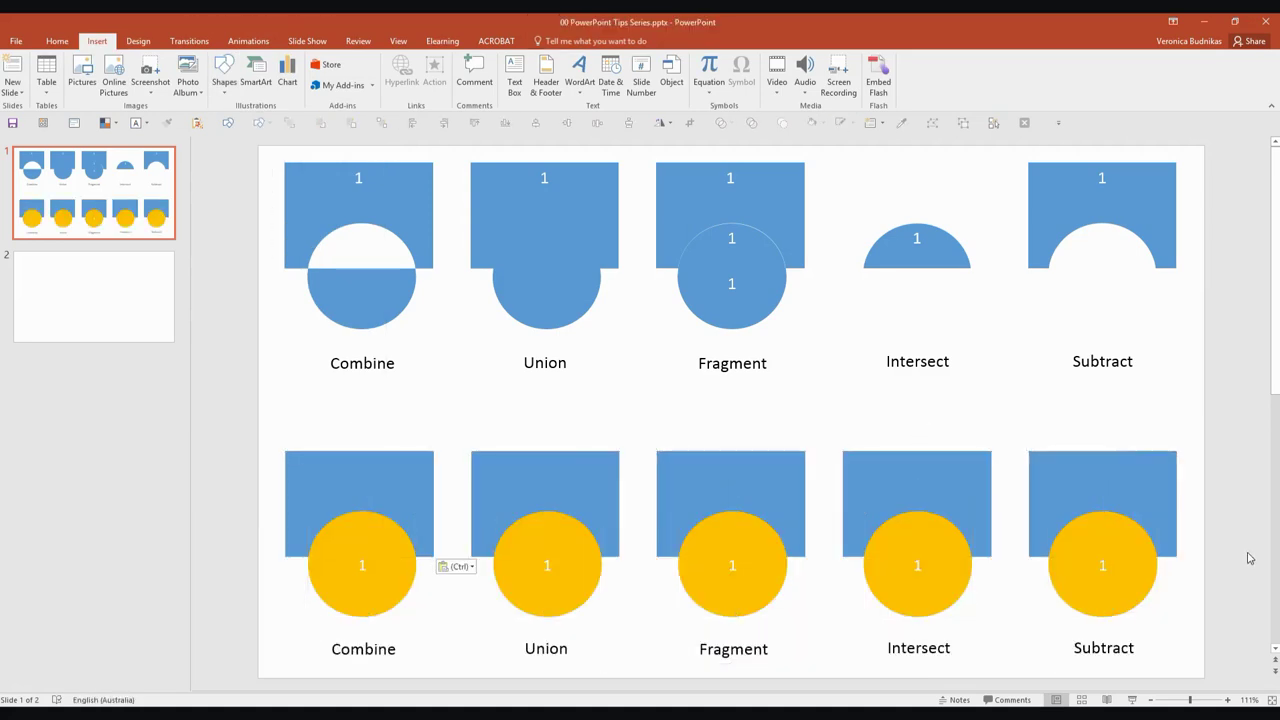
# Step: Merge the lower-row pair above the Combine label using Combine, with the yellow circle selected before the blue rectangle
pyautogui.click(386, 591)
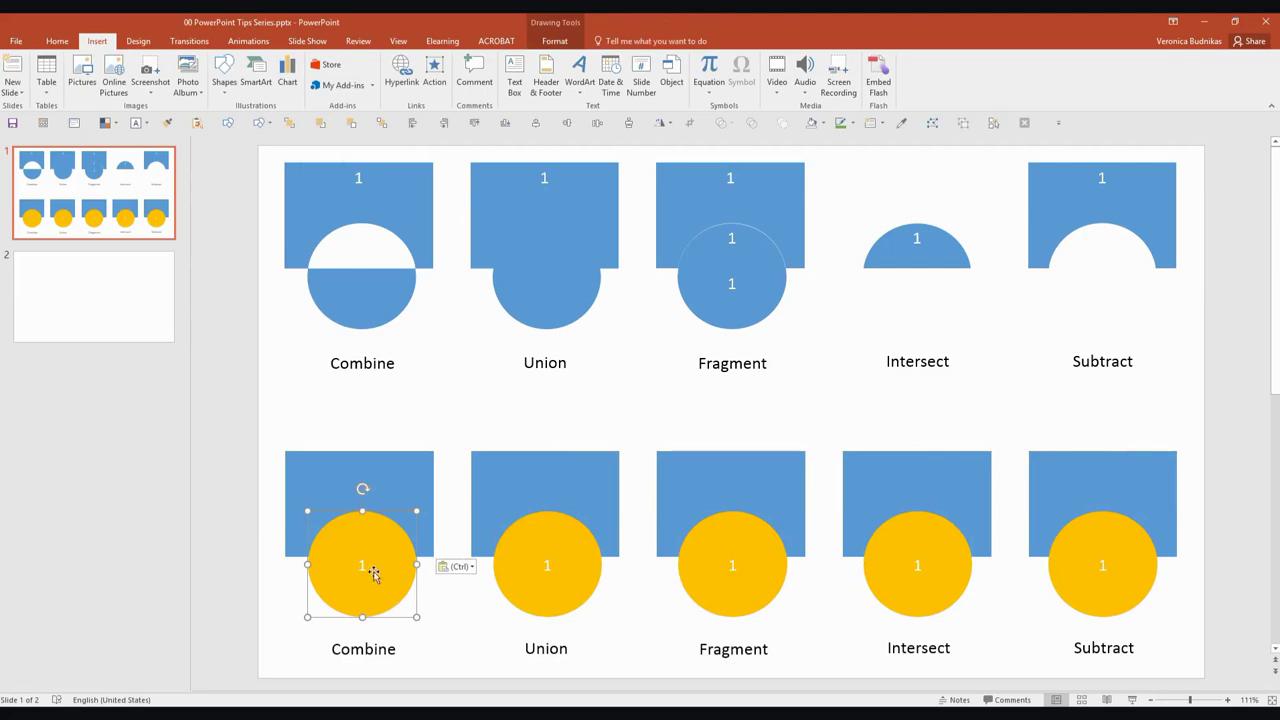
pyautogui.keyDown('shift'); pyautogui.click(408, 469); pyautogui.keyUp('shift')
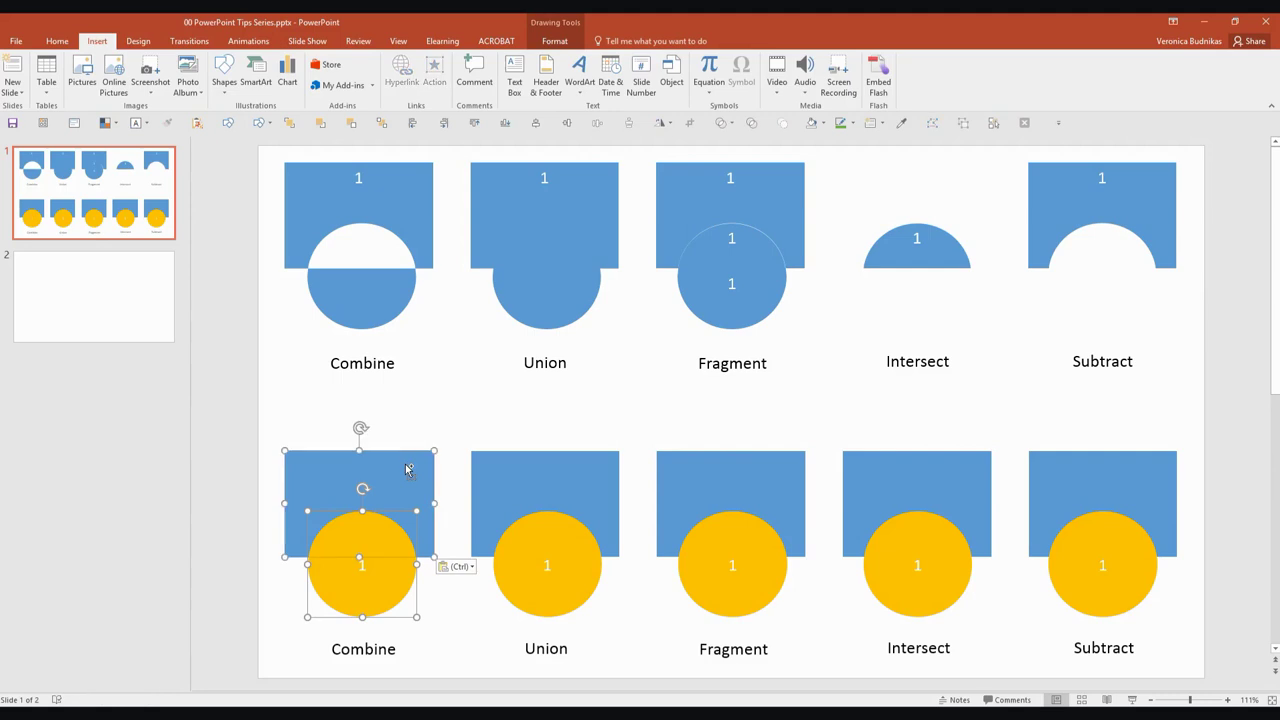
pyautogui.click(444, 41)
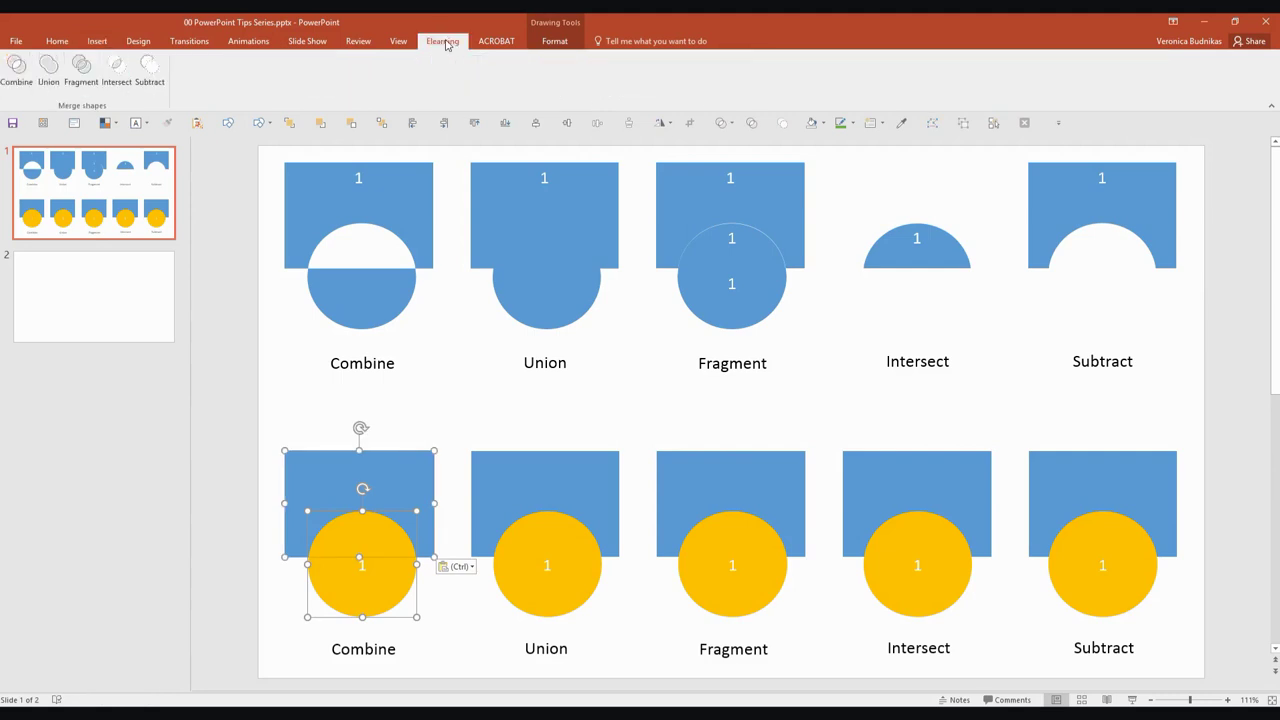
pyautogui.click(18, 70)
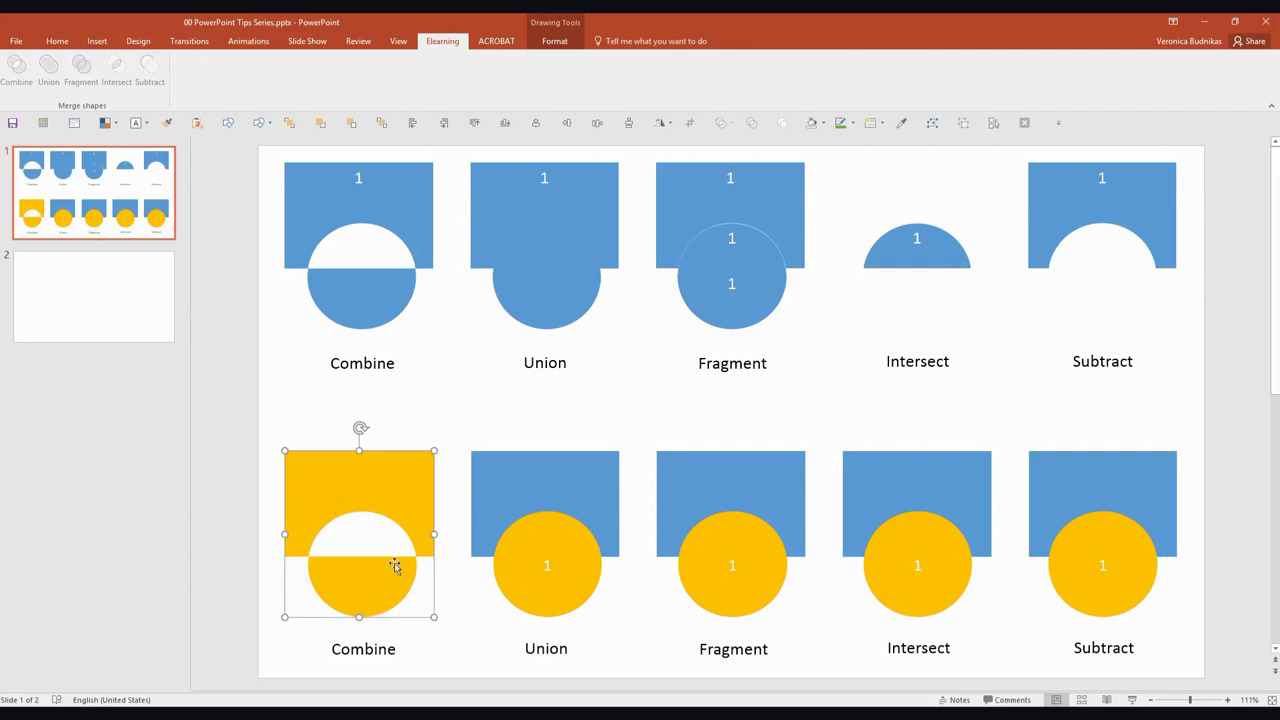
pyautogui.click(443, 610)
pyautogui.click(386, 593)
# Step: Merge the lower-row pair above the Union label using Union, circle selected first, and clear the selection
pyautogui.click(536, 575)
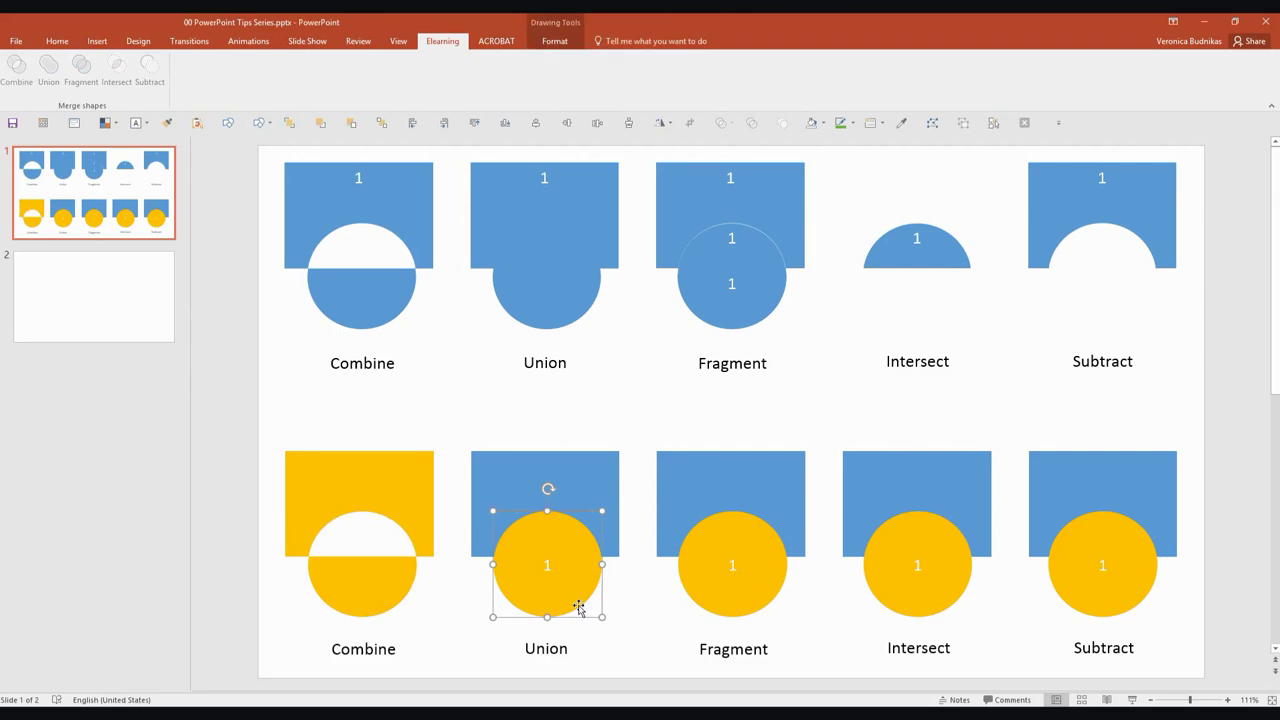
pyautogui.keyDown('shift'); pyautogui.click(588, 478); pyautogui.keyUp('shift')
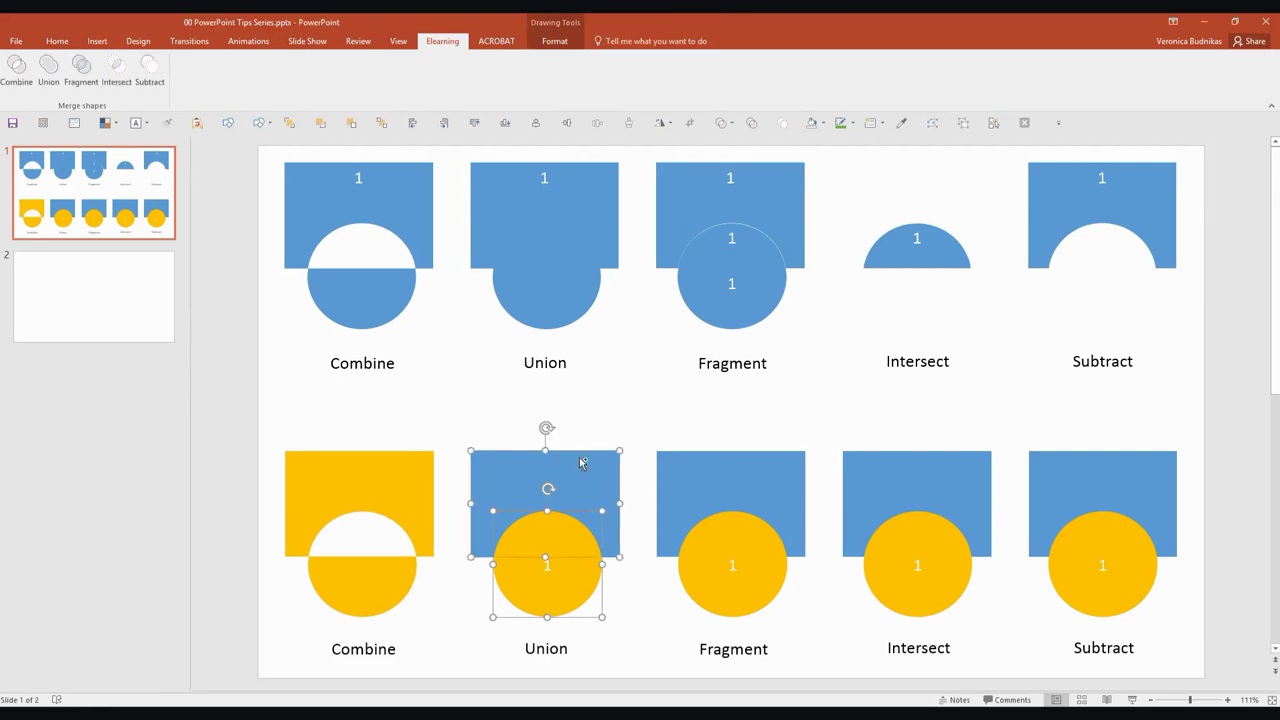
pyautogui.click(50, 68)
pyautogui.click(826, 418)
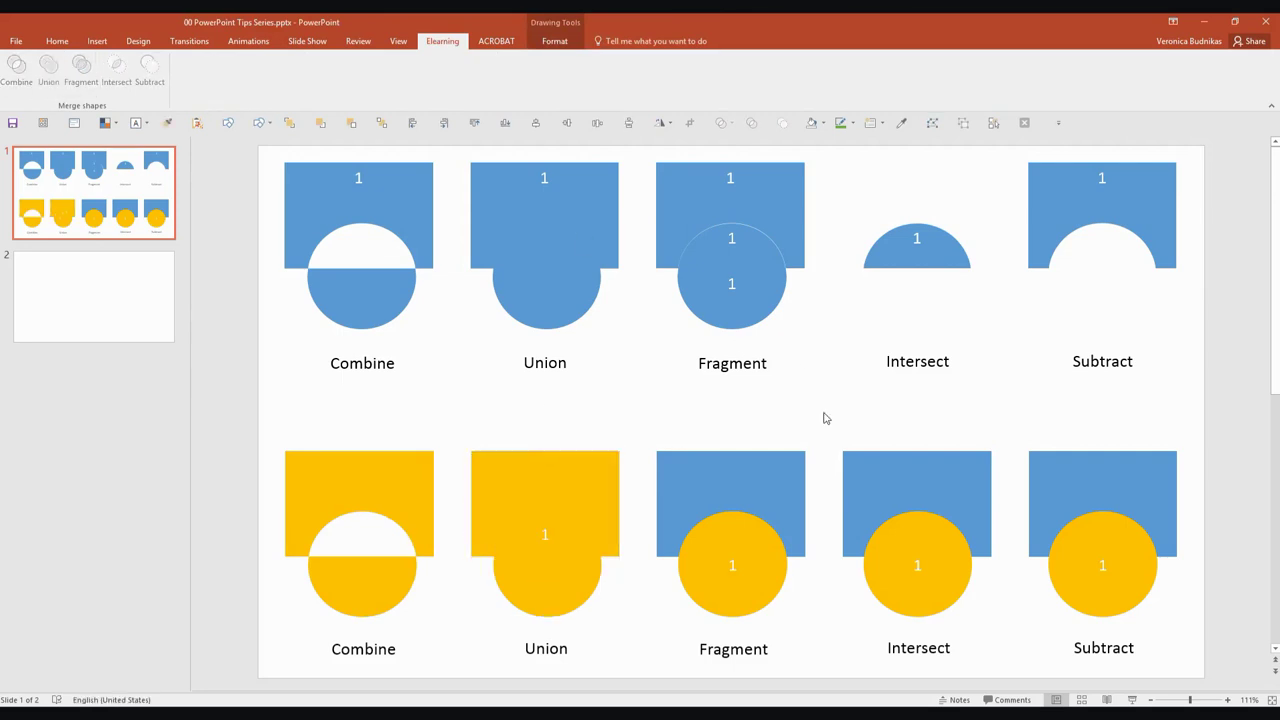
# Step: Split the lower-row pair above the Fragment label using Fragment, with the circle selected first, and deselect the pieces
pyautogui.click(762, 594)
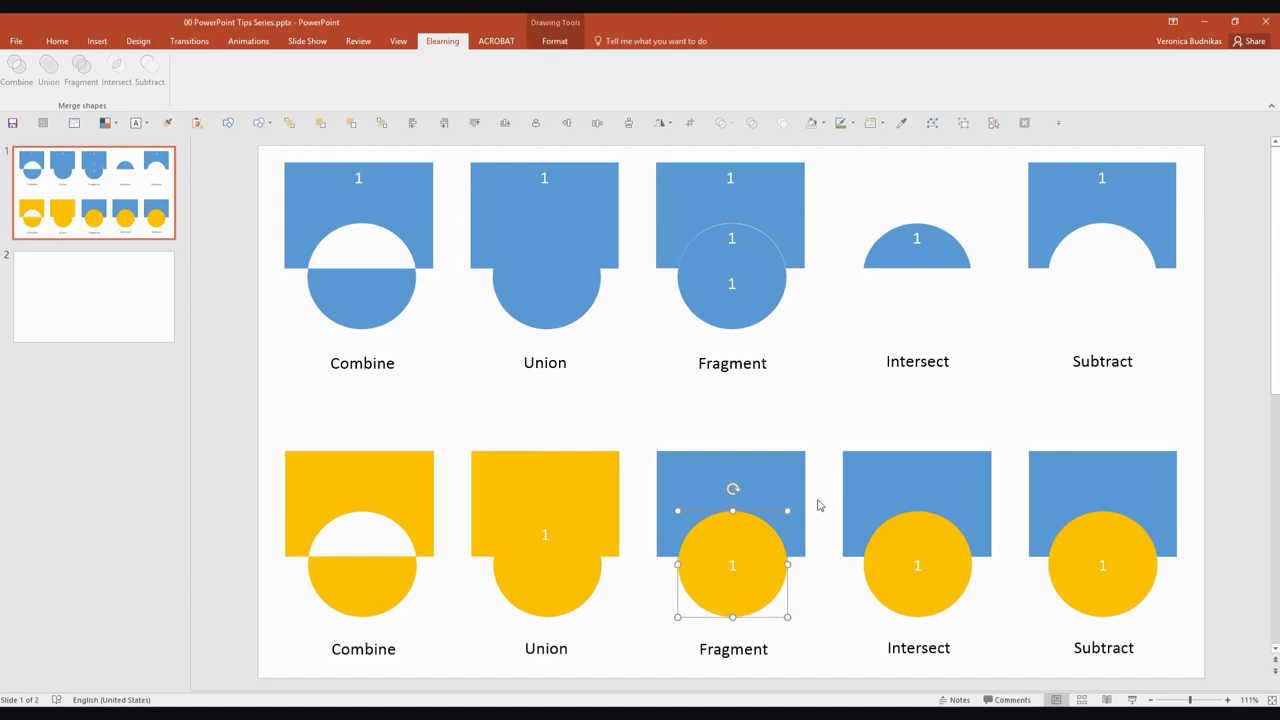
pyautogui.keyDown('shift'); pyautogui.click(784, 480); pyautogui.keyUp('shift')
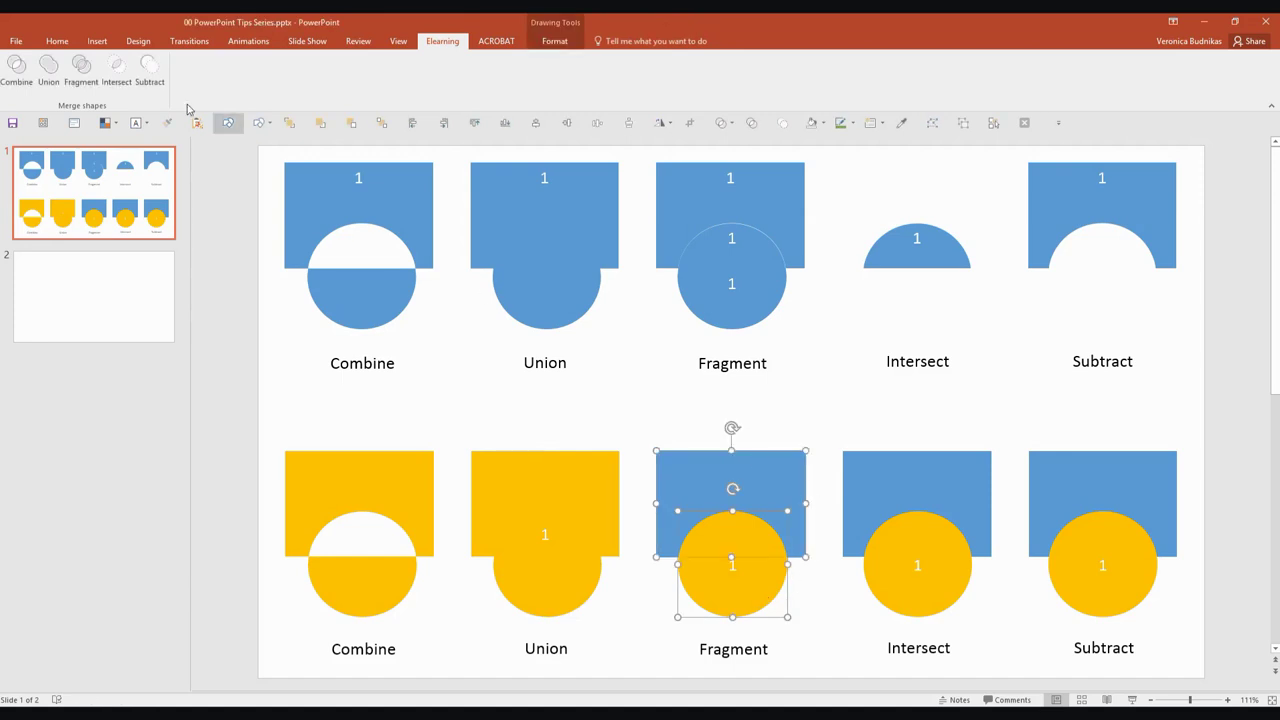
pyautogui.click(81, 68)
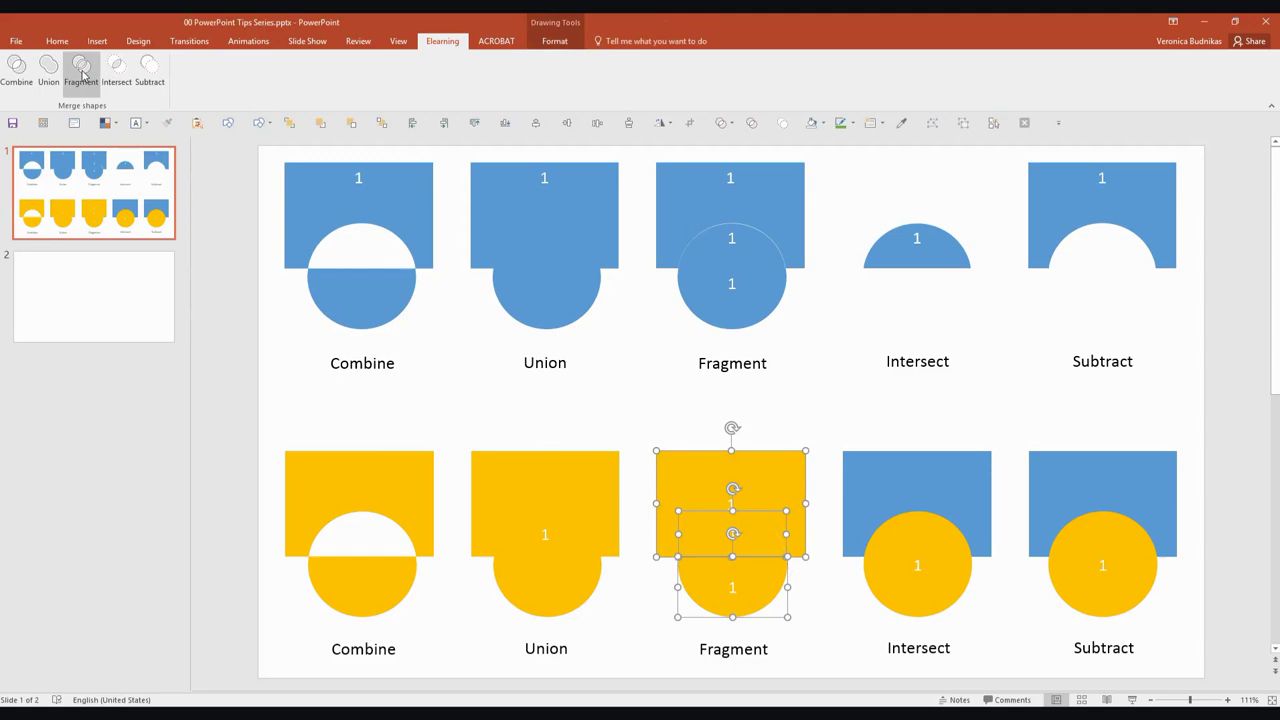
pyautogui.click(848, 655)
# Step: Merge the lower-row circle and rectangle above the Intersect label using Intersect, with the circle selected first
pyautogui.click(910, 577)
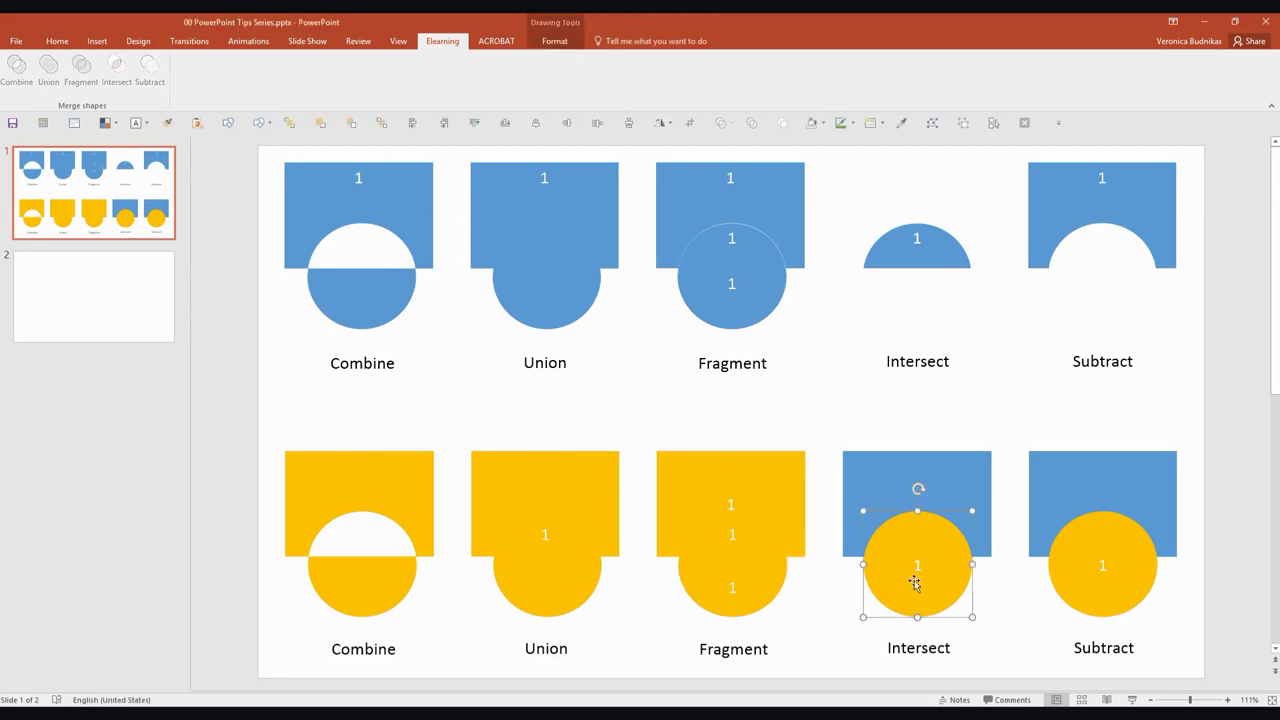
pyautogui.keyDown('shift'); pyautogui.click(981, 468); pyautogui.keyUp('shift')
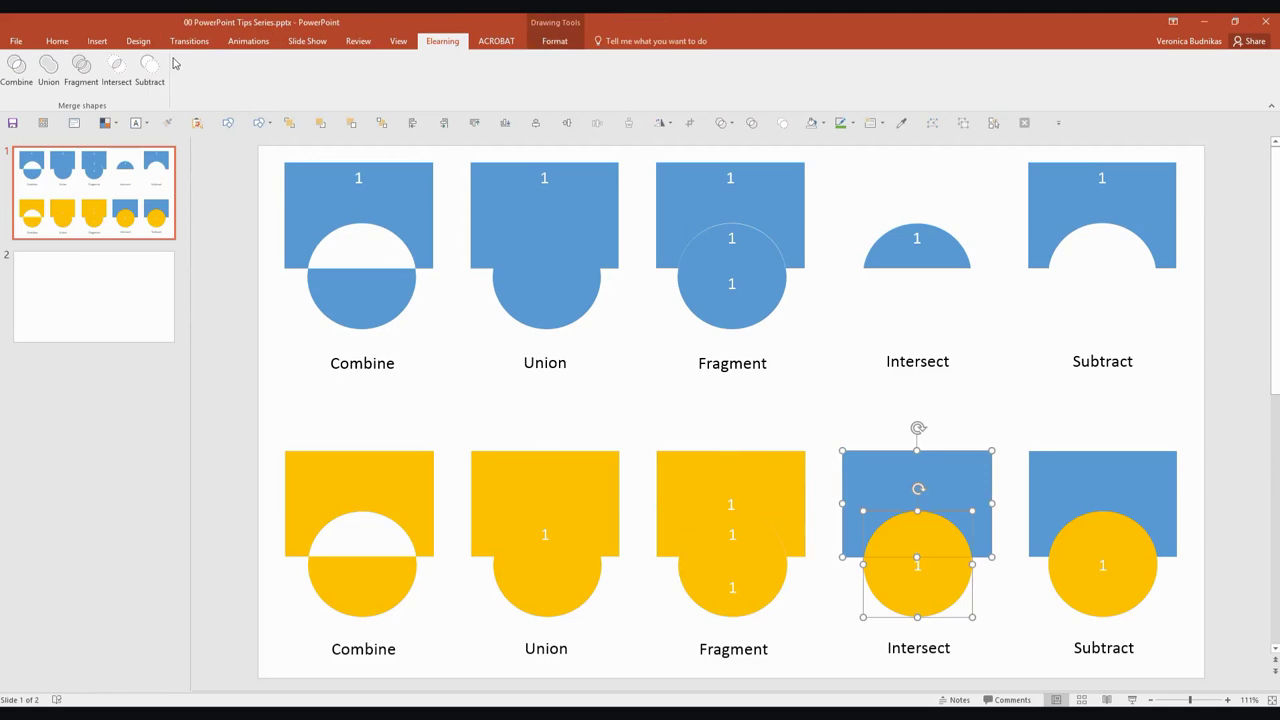
pyautogui.click(121, 71)
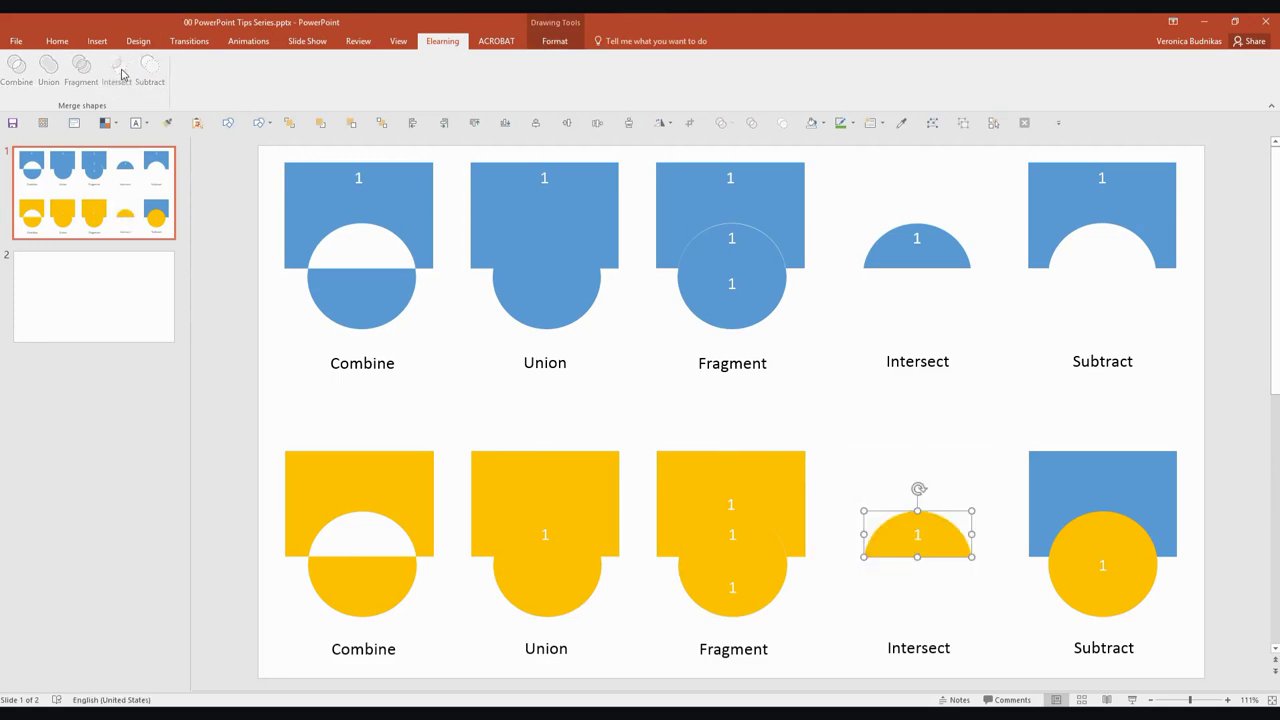
# Step: Subtract the blue rectangle from the yellow circle above the lower Subtract label, then check the remaining piece and deselect it
pyautogui.click(1082, 573)
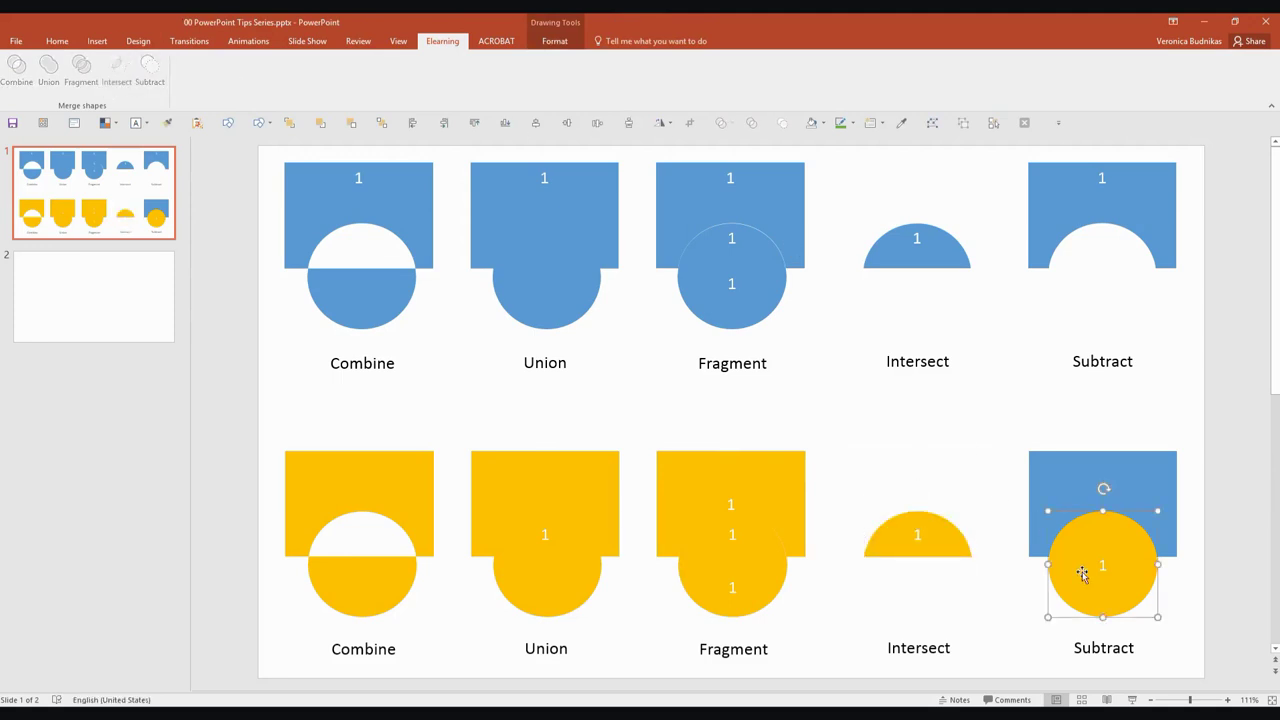
pyautogui.keyDown('shift'); pyautogui.click(1158, 470); pyautogui.keyUp('shift')
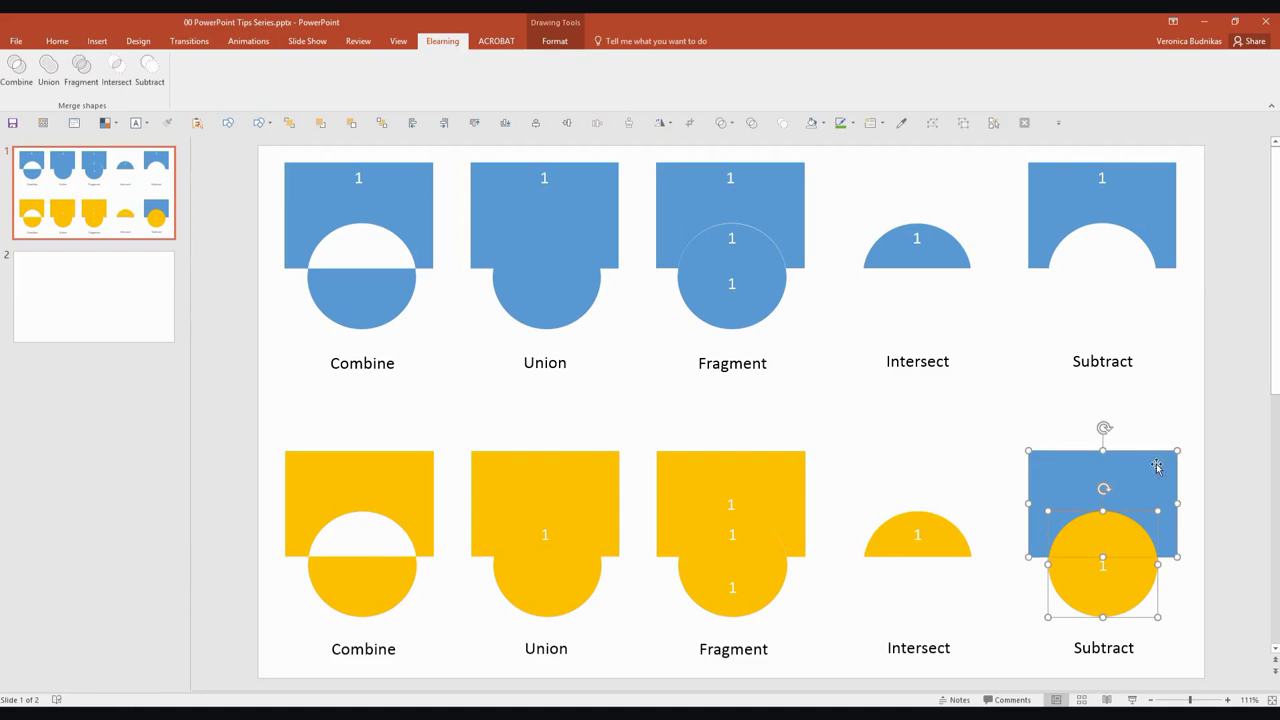
pyautogui.click(152, 69)
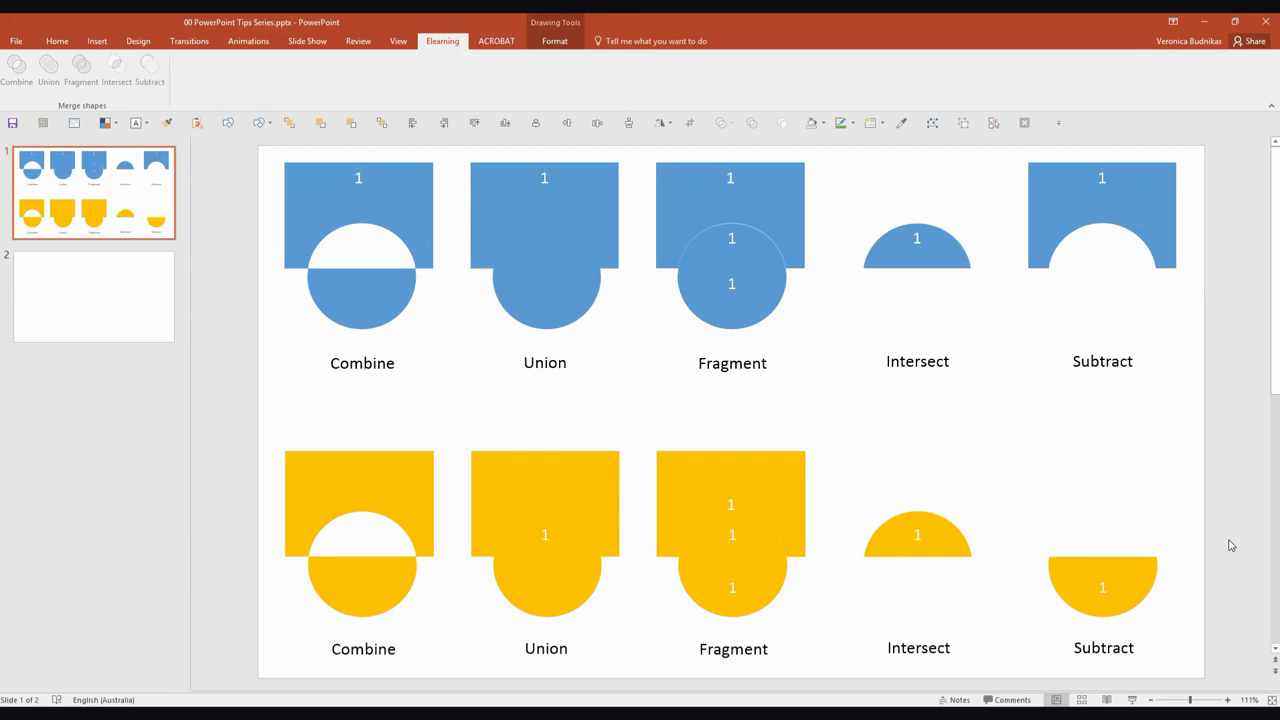
pyautogui.click(1101, 605)
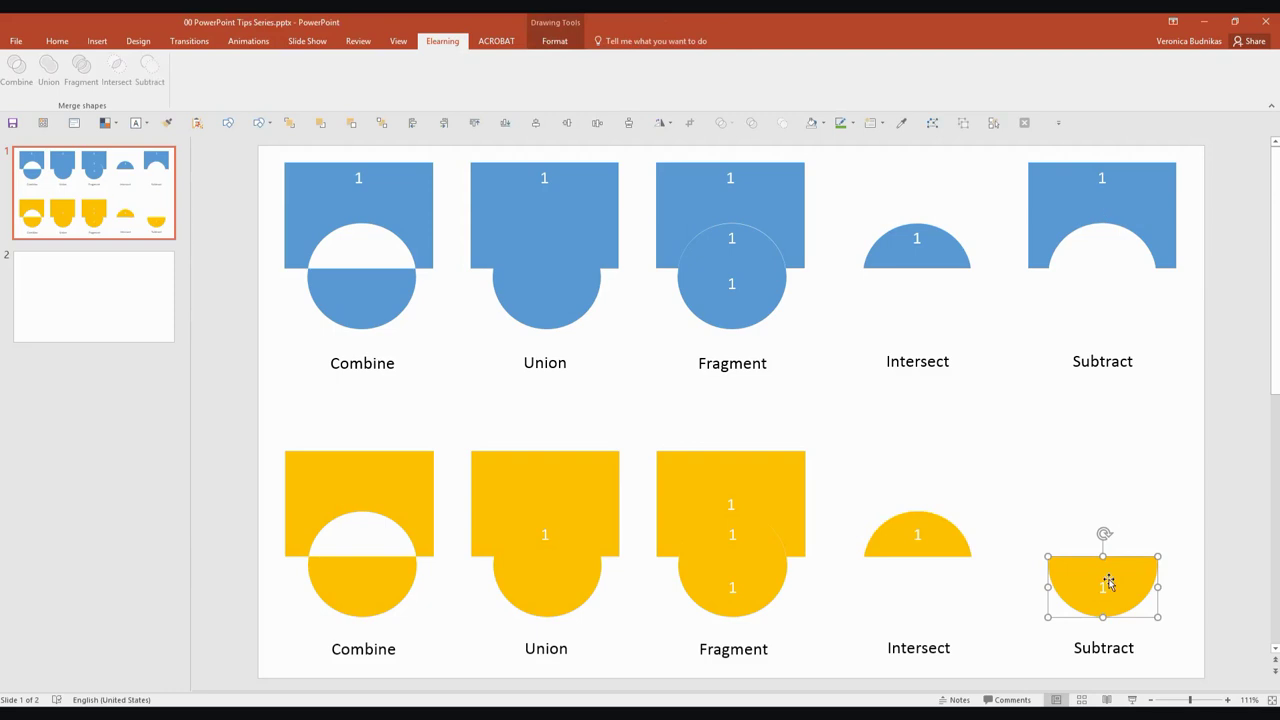
pyautogui.click(1195, 598)
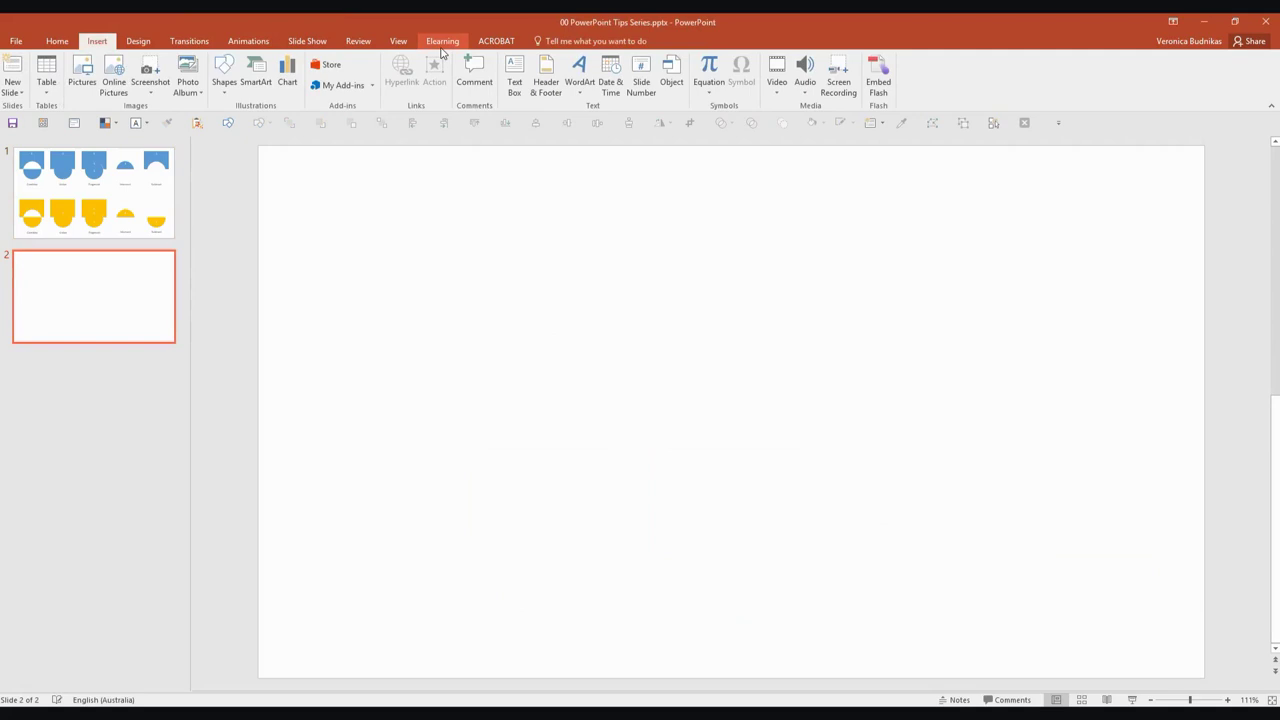
# Step: Draw a blue trapezoid on blank slide 2, turned on its side with a slight tilt, about 4.23 cm high and 3.15 cm wide
pyautogui.click(442, 46)
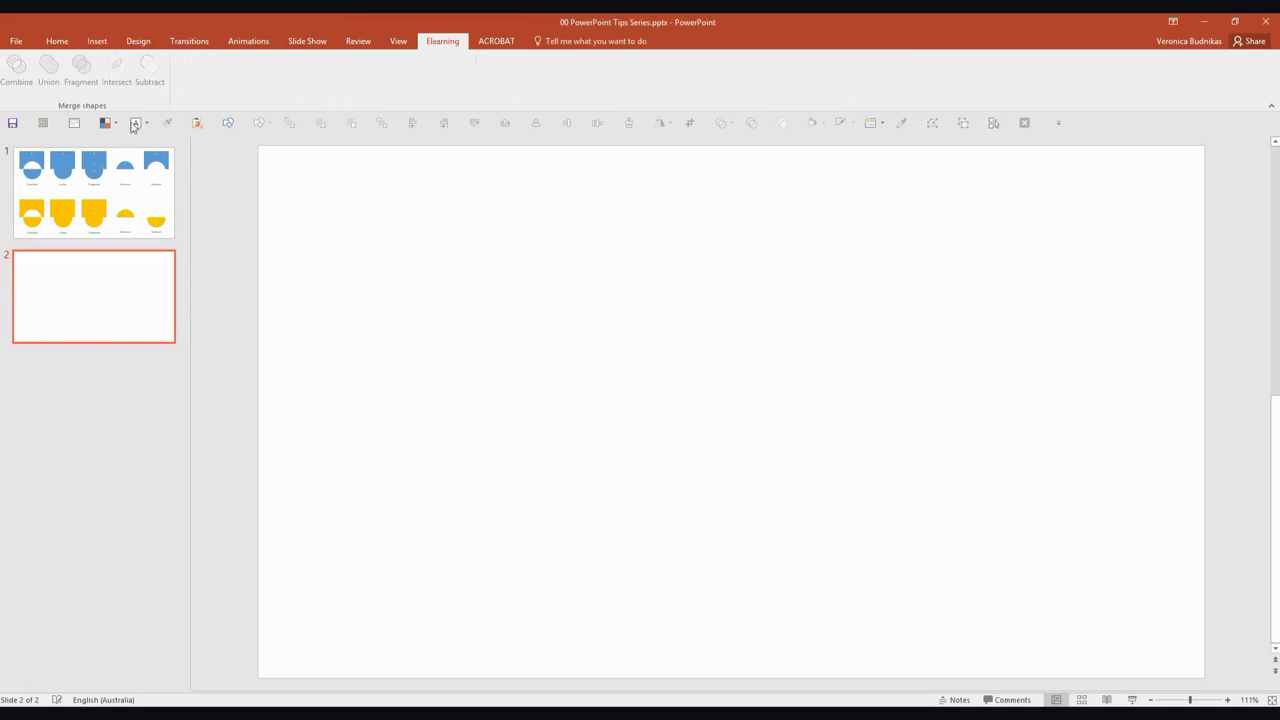
pyautogui.click(228, 123)
pyautogui.moveTo(662, 275); pyautogui.dragTo(760, 388)
pyautogui.moveTo(711, 250); pyautogui.dragTo(796, 325)
pyautogui.moveTo(711, 329); pyautogui.dragTo(720, 311)
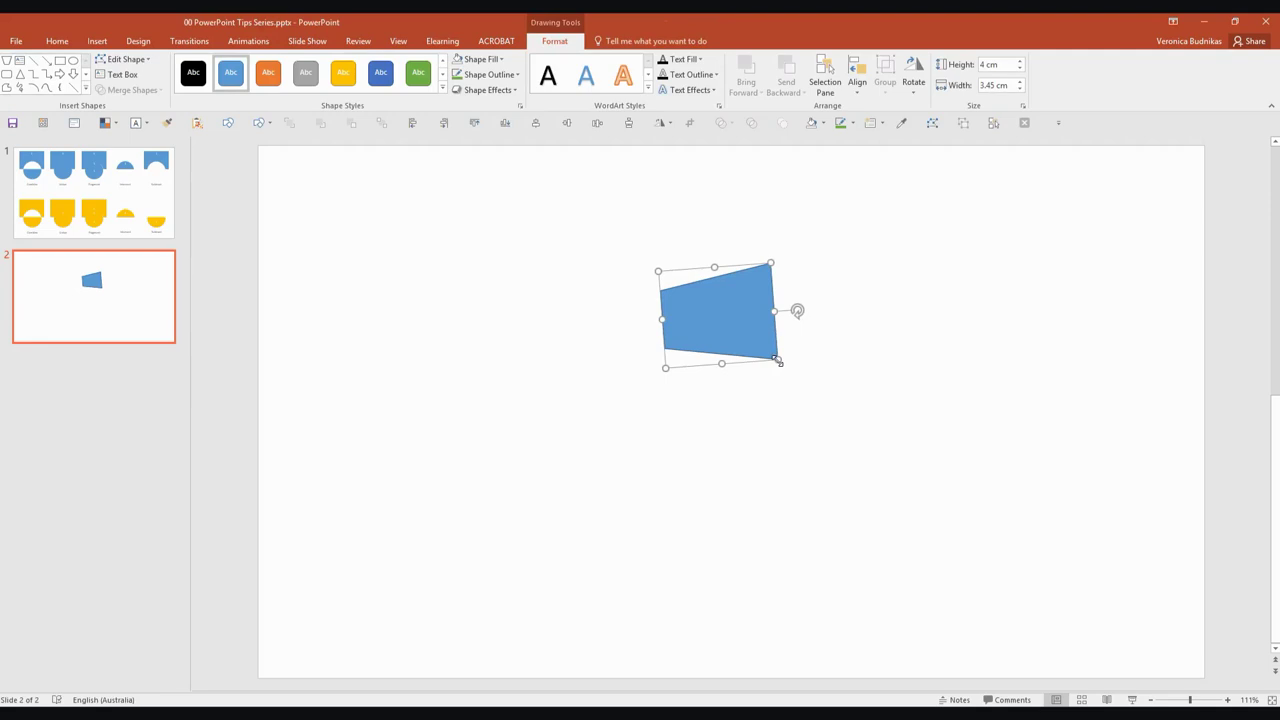
pyautogui.moveTo(779, 361); pyautogui.dragTo(782, 350)
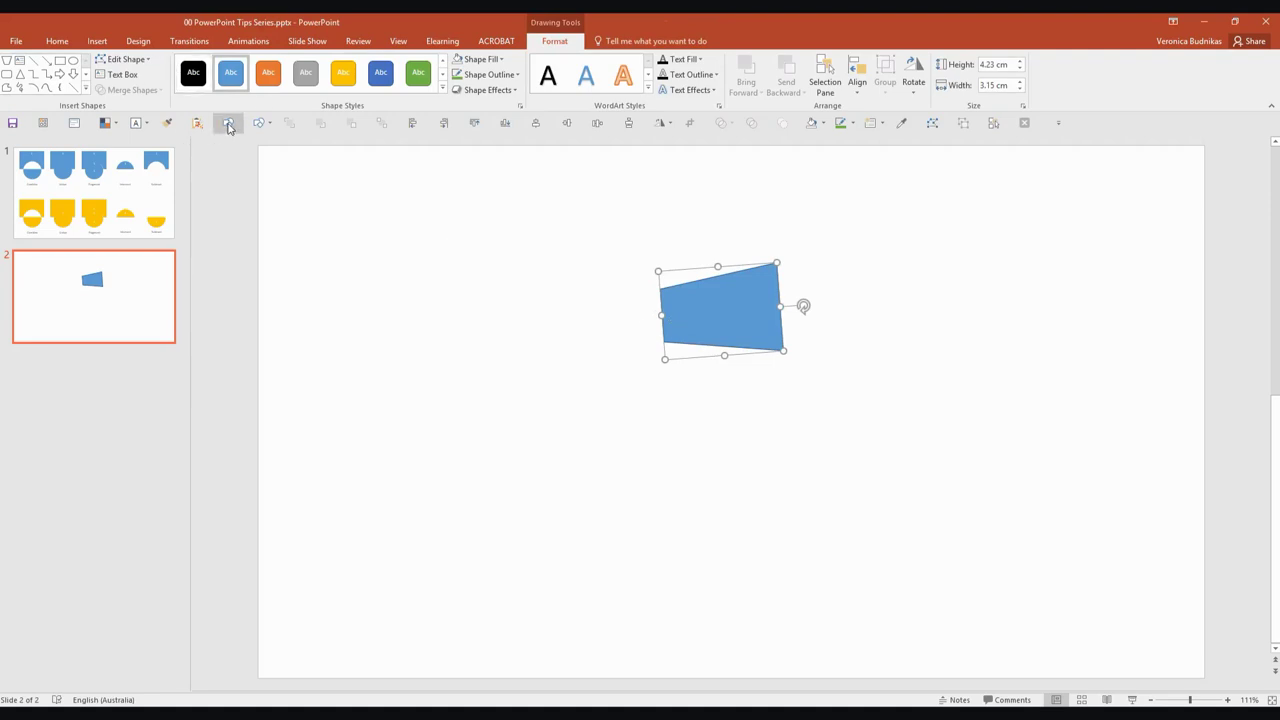
# Step: Draw a small triangle about 1.73 by 1.08 cm, rotate it to point left and overlap it with the trapezoid's lower left edge
pyautogui.click(229, 127)
pyautogui.click(224, 160)
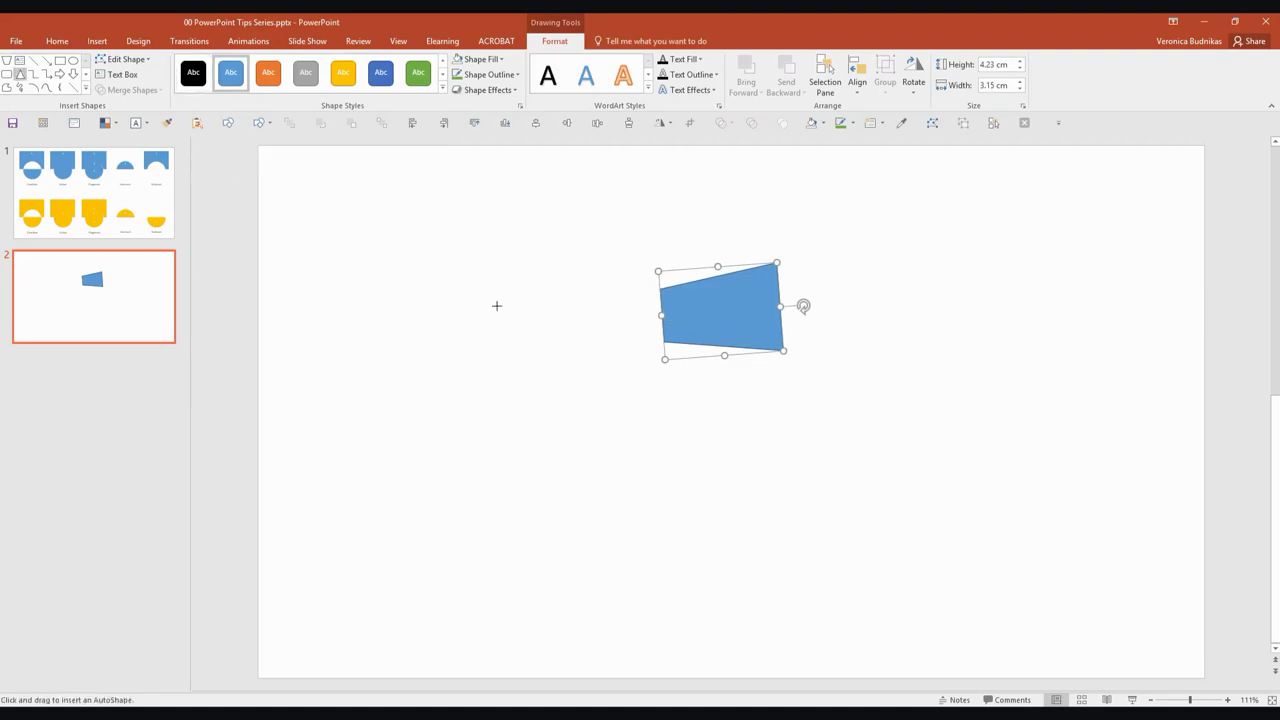
pyautogui.moveTo(592, 321); pyautogui.dragTo(622, 369)
pyautogui.moveTo(606, 293); pyautogui.dragTo(650, 337)
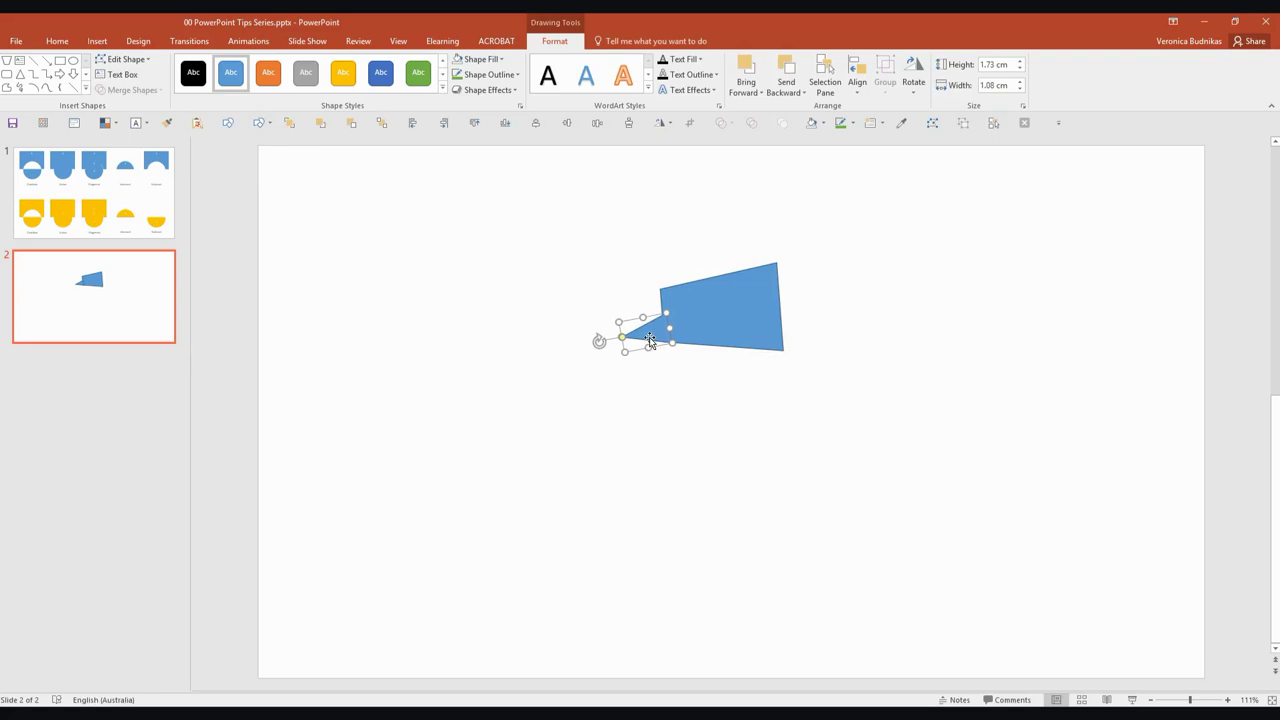
# Step: Remove the fill from the trapezoid and triangle, give both a green outline, and keep both shapes selected
pyautogui.click(689, 363)
pyautogui.click(729, 303)
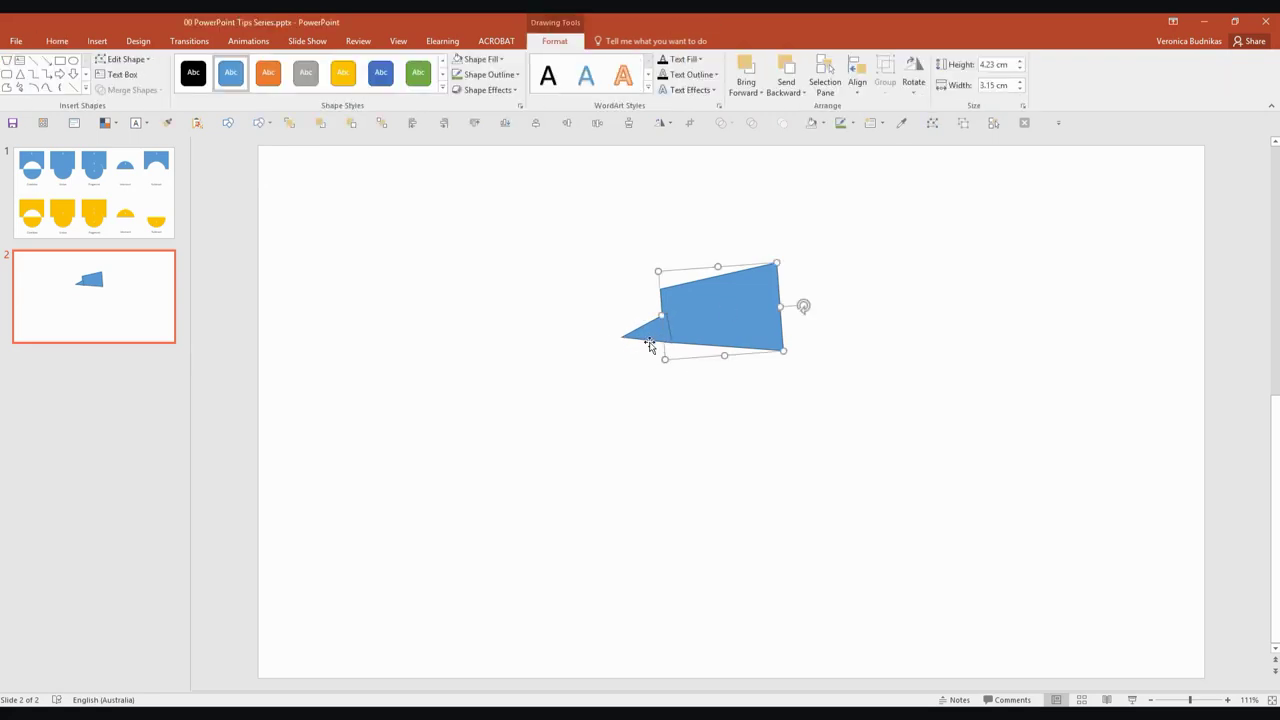
pyautogui.keyDown('shift'); pyautogui.click(648, 339); pyautogui.keyUp('shift')
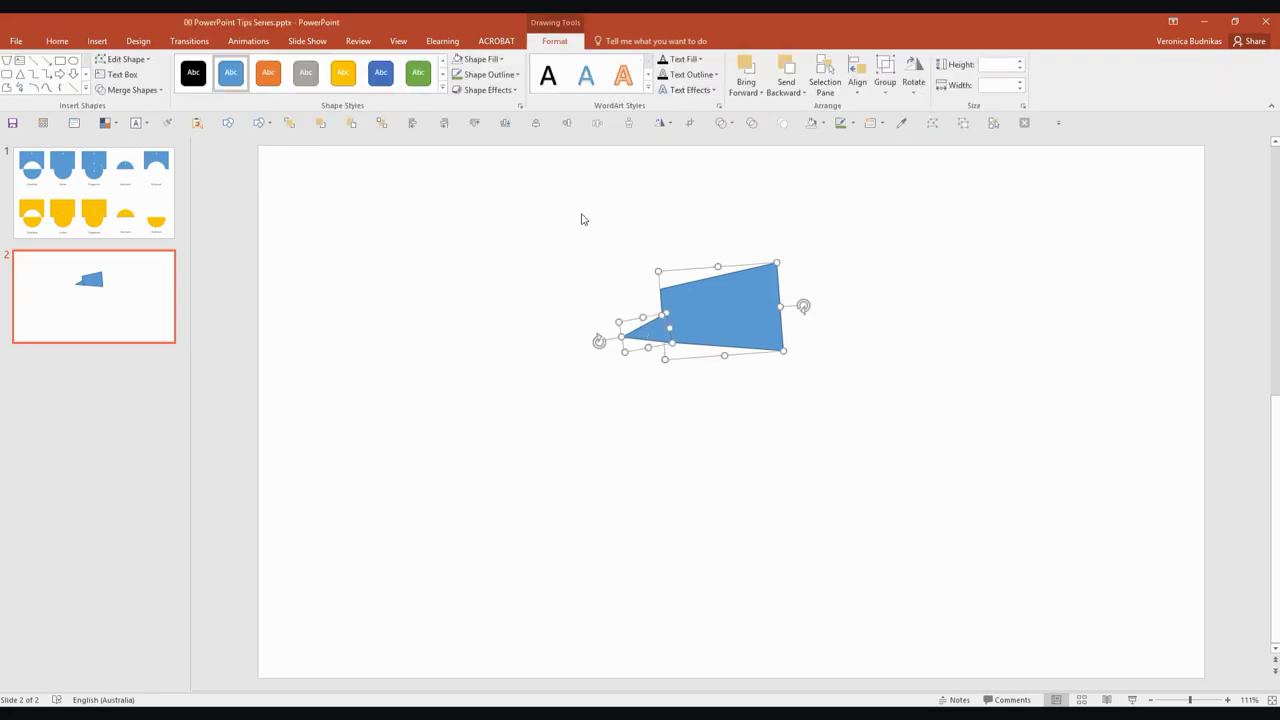
pyautogui.click(474, 59)
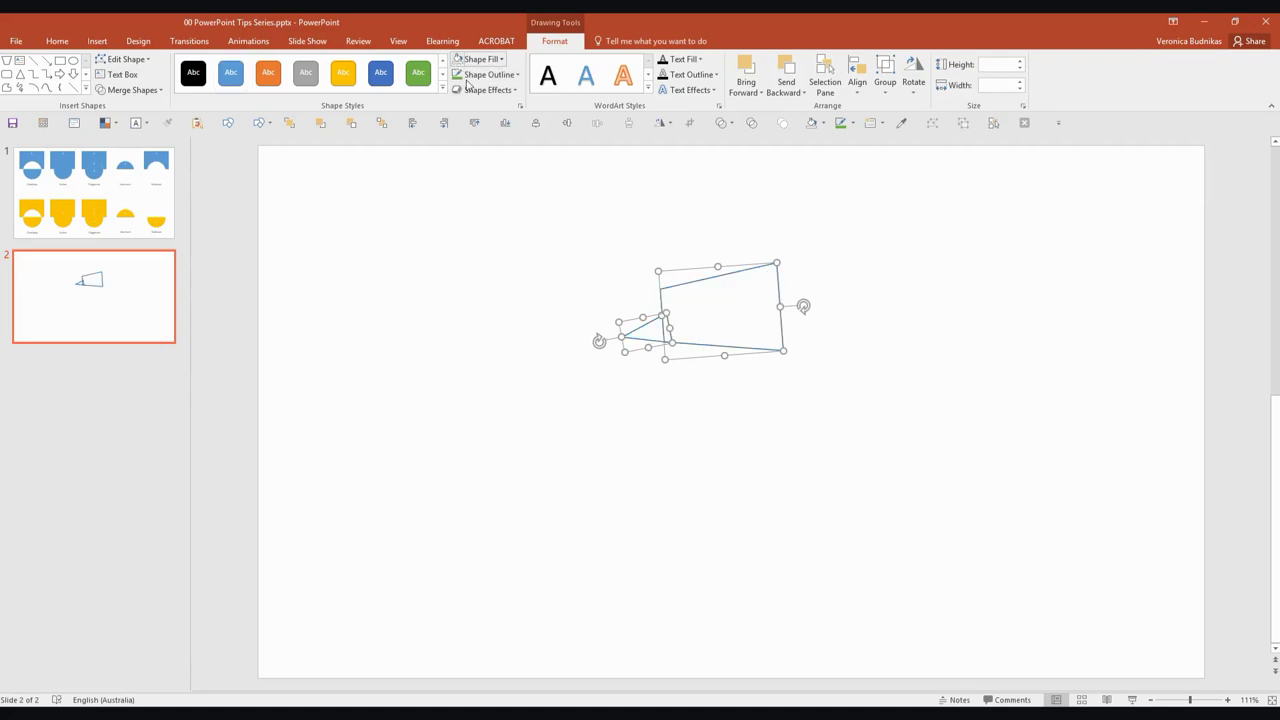
pyautogui.click(457, 76)
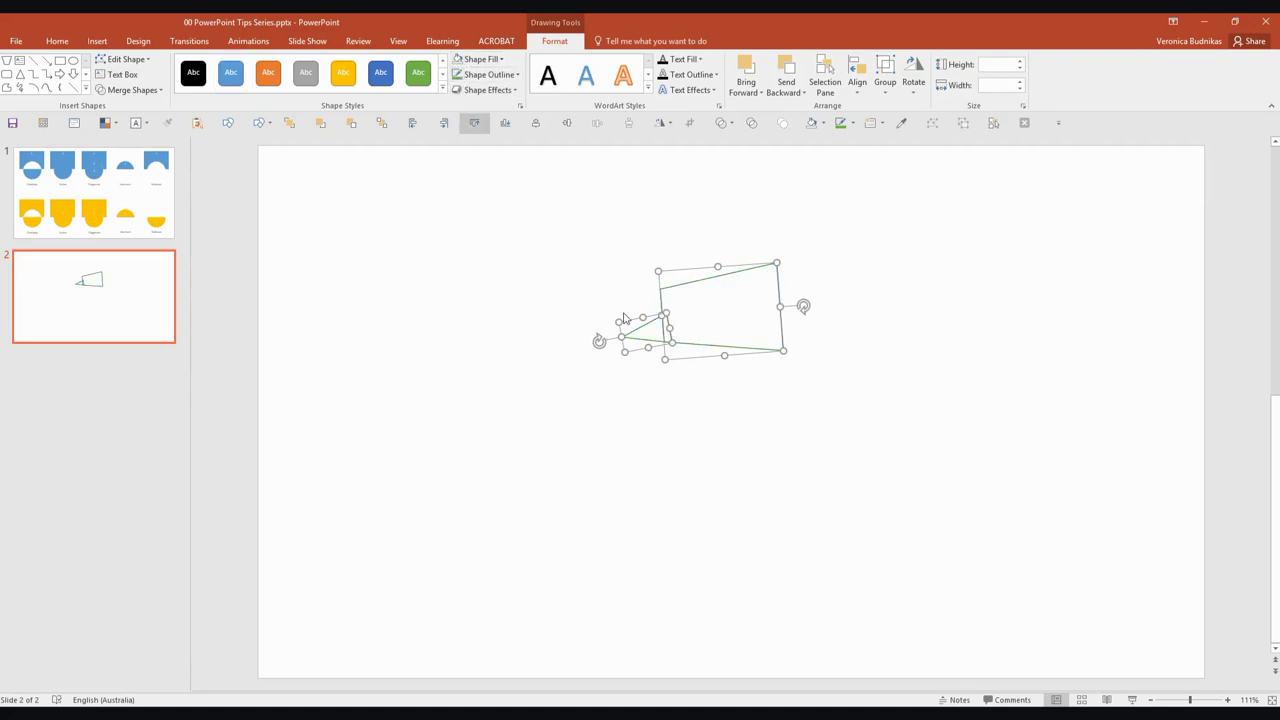
pyautogui.click(647, 401)
pyautogui.moveTo(868, 412)
pyautogui.mouseDown()
pyautogui.moveTo(608, 323)
pyautogui.moveTo(503, 163)
pyautogui.mouseUp()
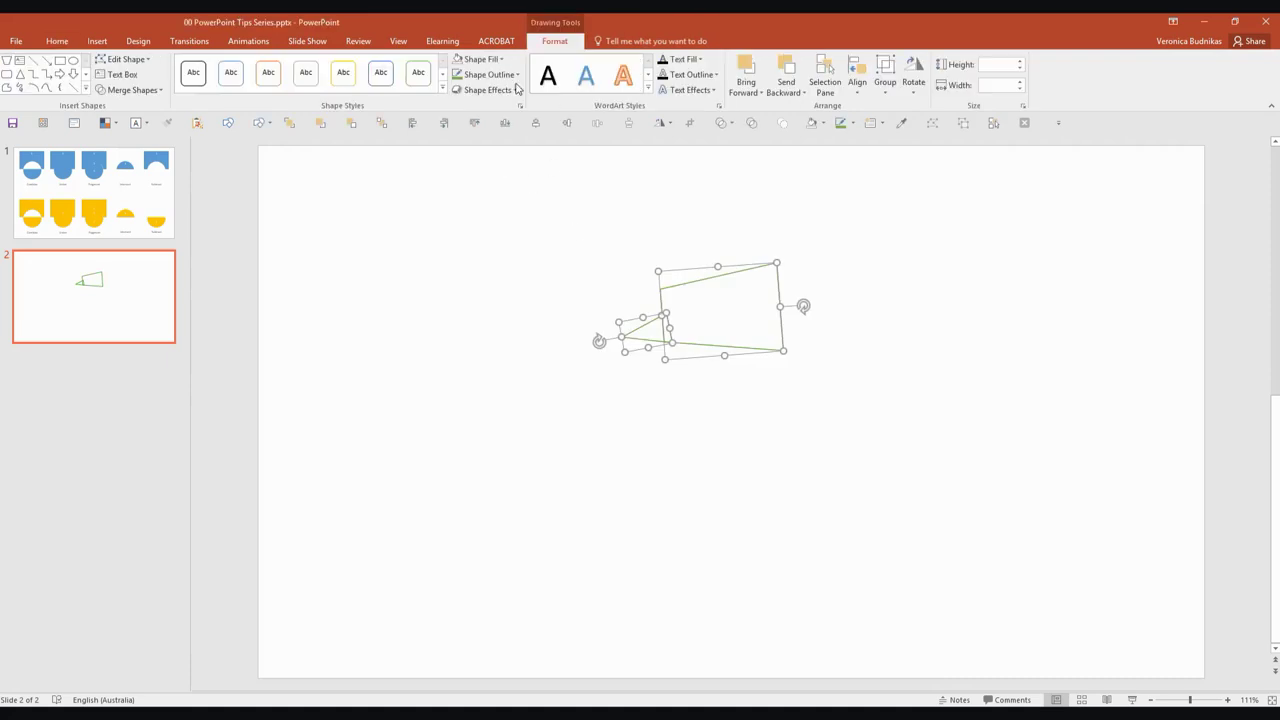
# Step: Merge the outlined trapezoid and triangle into one shape using Union, then select it to check the result and deselect it
pyautogui.click(443, 41)
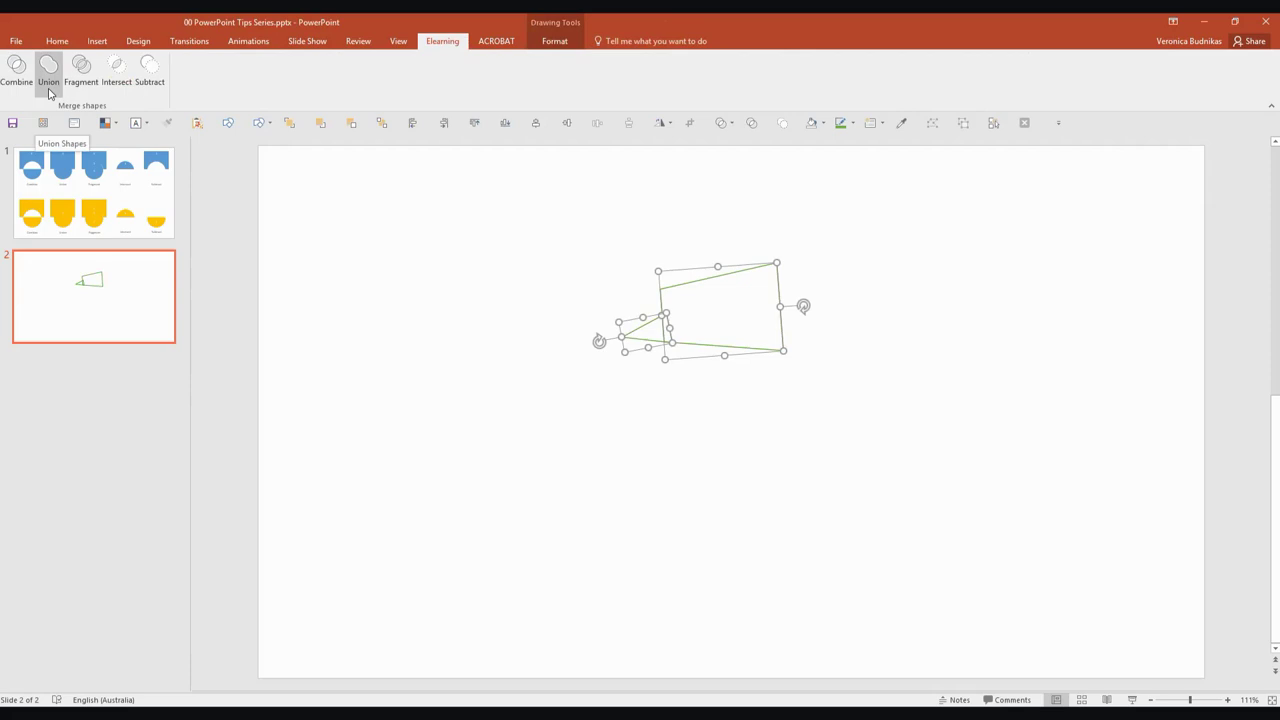
pyautogui.click(48, 92)
pyautogui.click(848, 440)
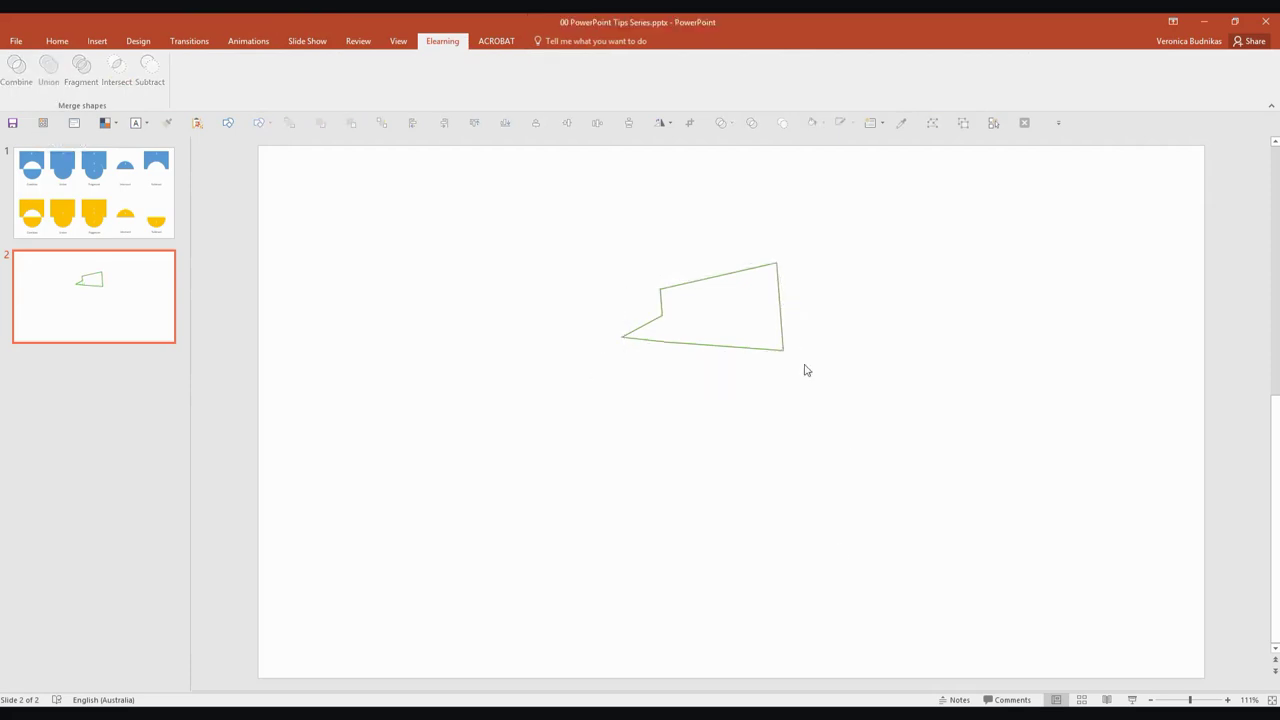
pyautogui.click(776, 346)
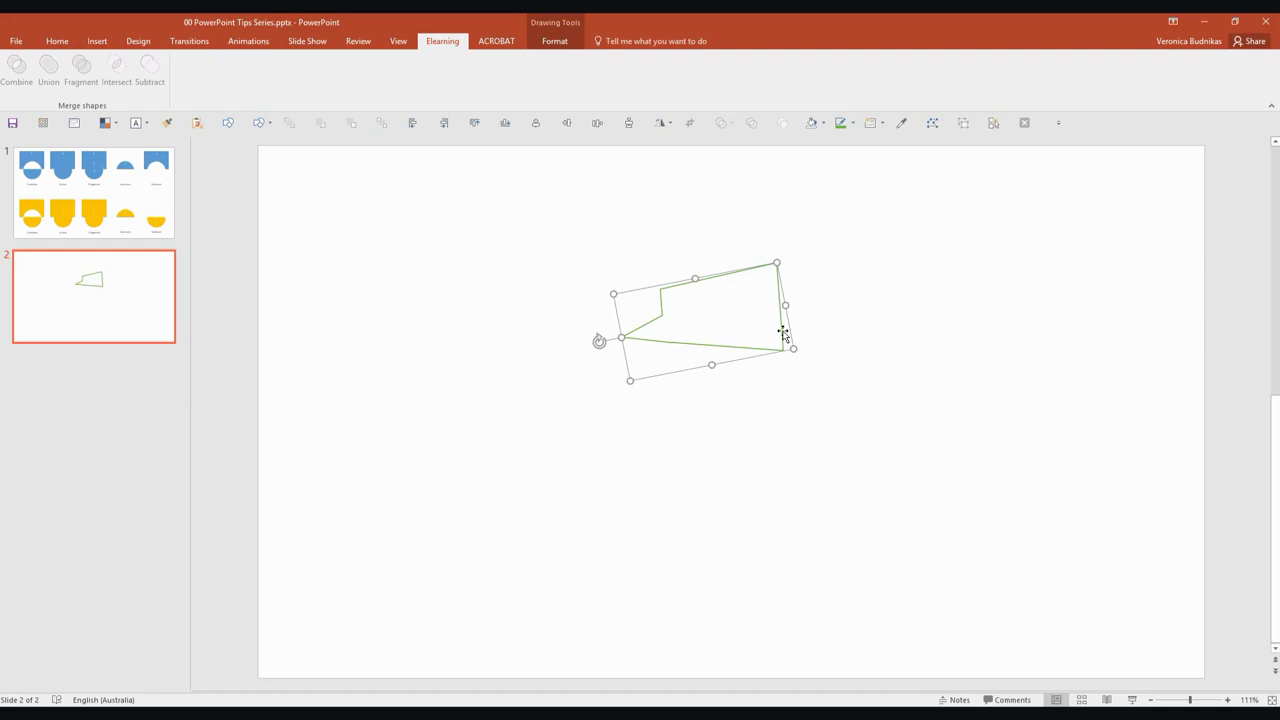
pyautogui.click(716, 431)
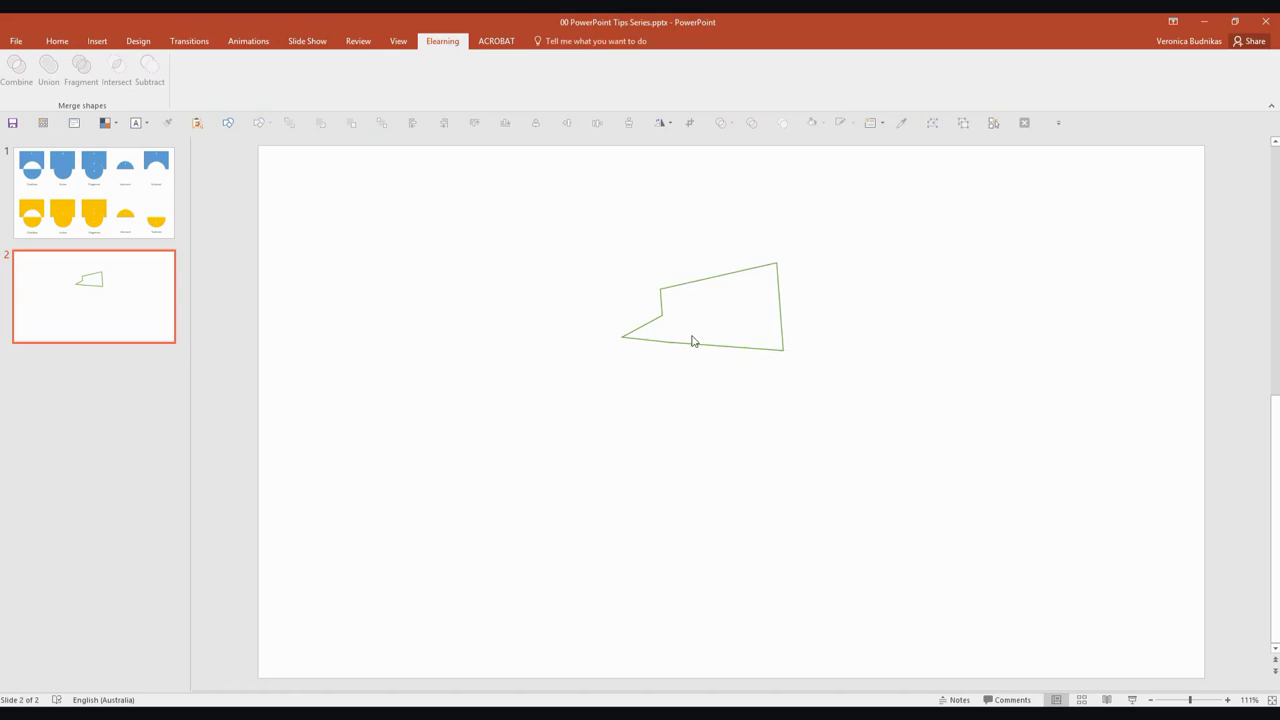
# Step: Add the word "Text" inside the merged green outline shape and change its font colour
pyautogui.click(708, 280)
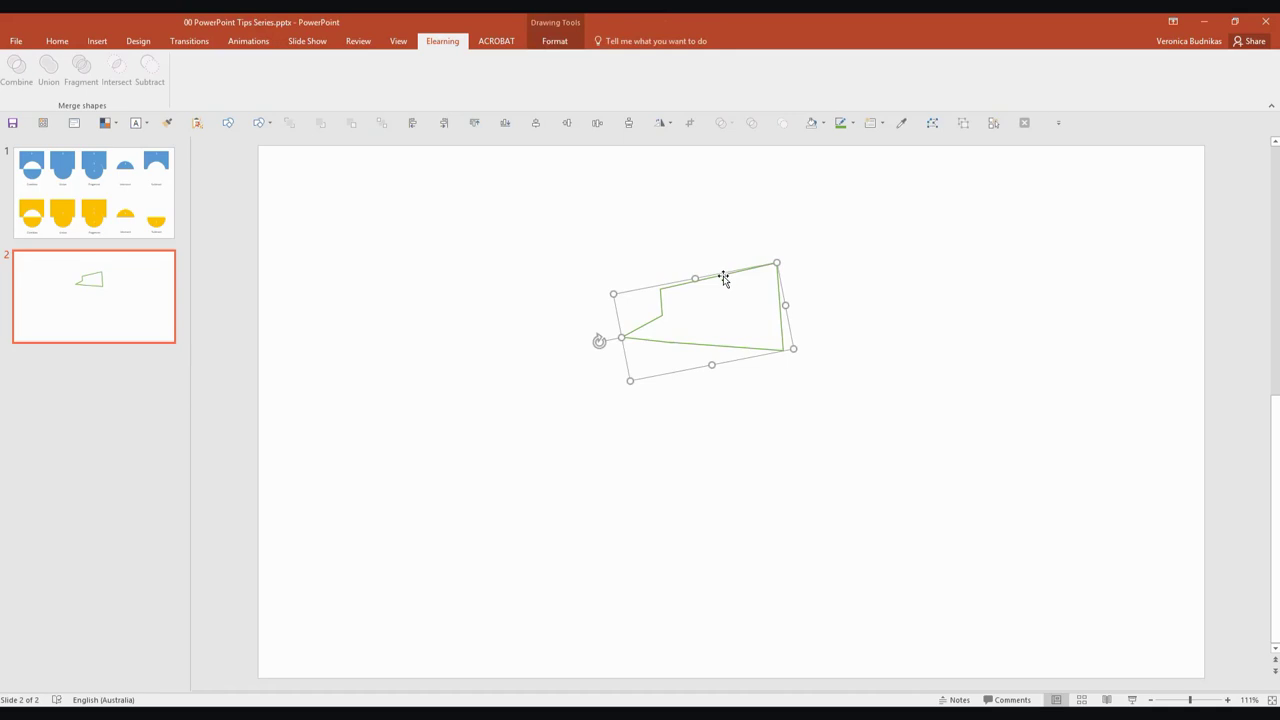
pyautogui.press('Return')
pyautogui.hotkey('ctrl', 'a')
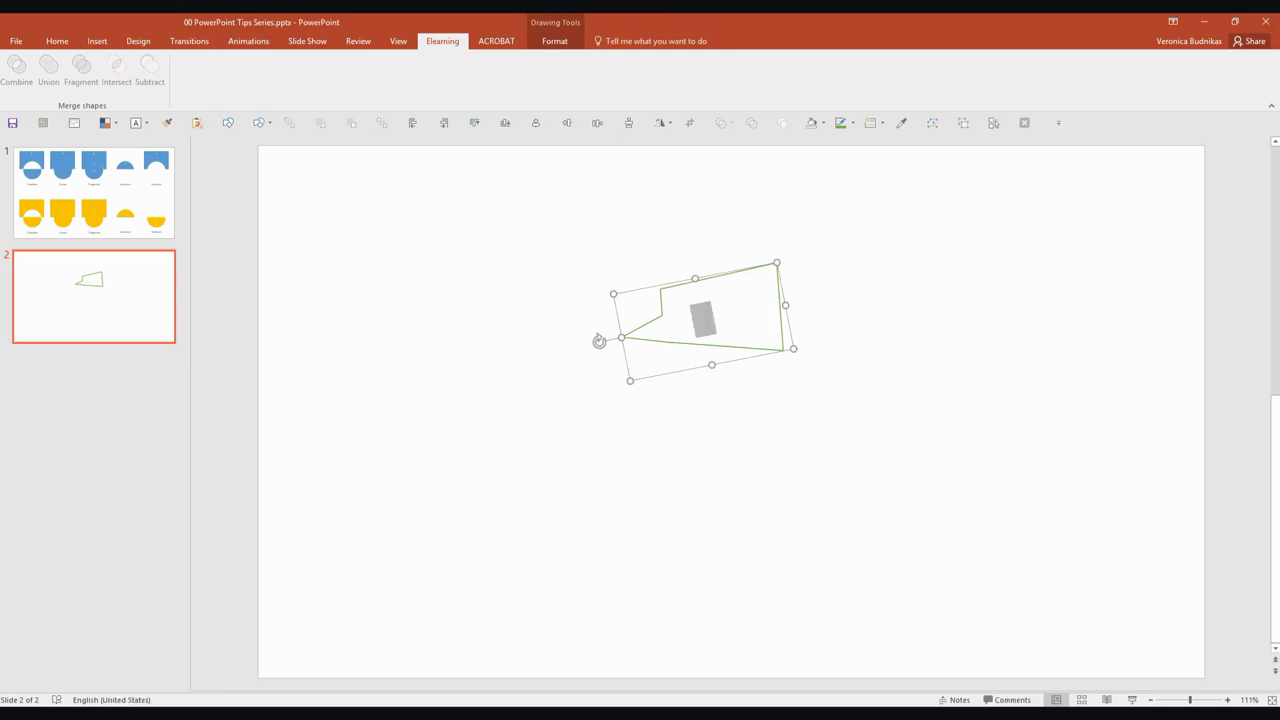
pyautogui.click(55, 44)
pyautogui.write('Text')
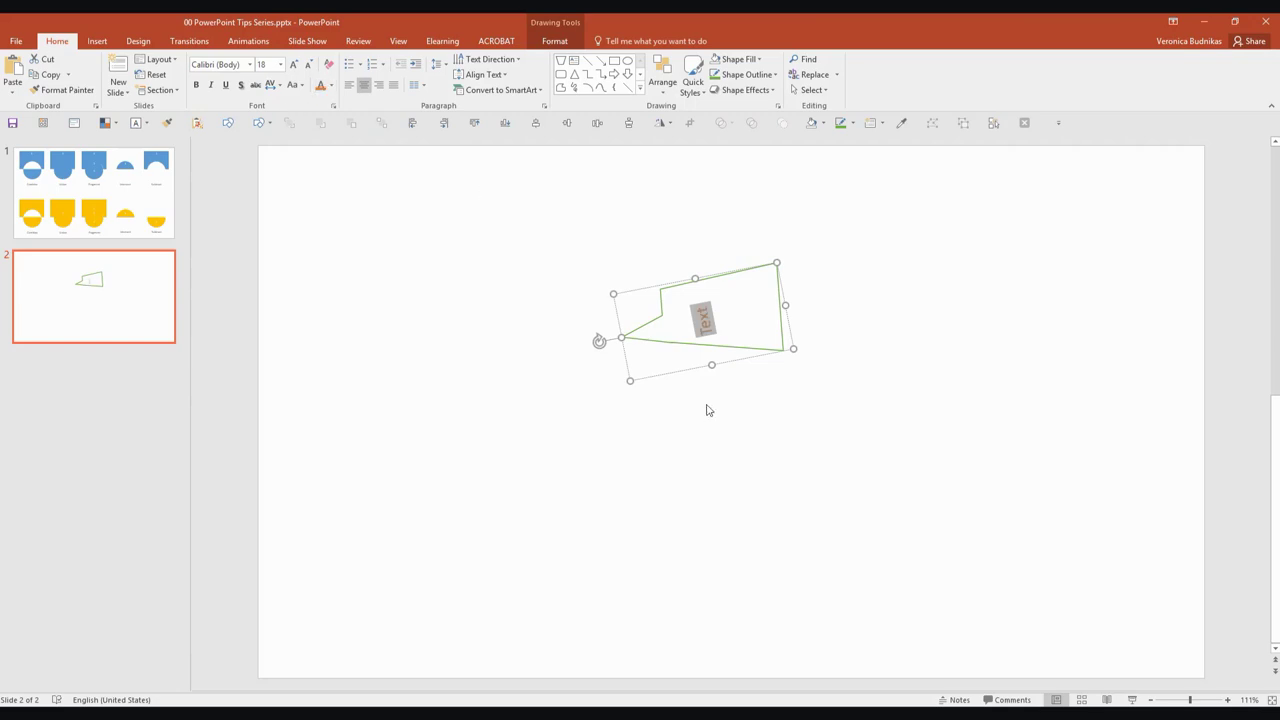
pyautogui.click(503, 62)
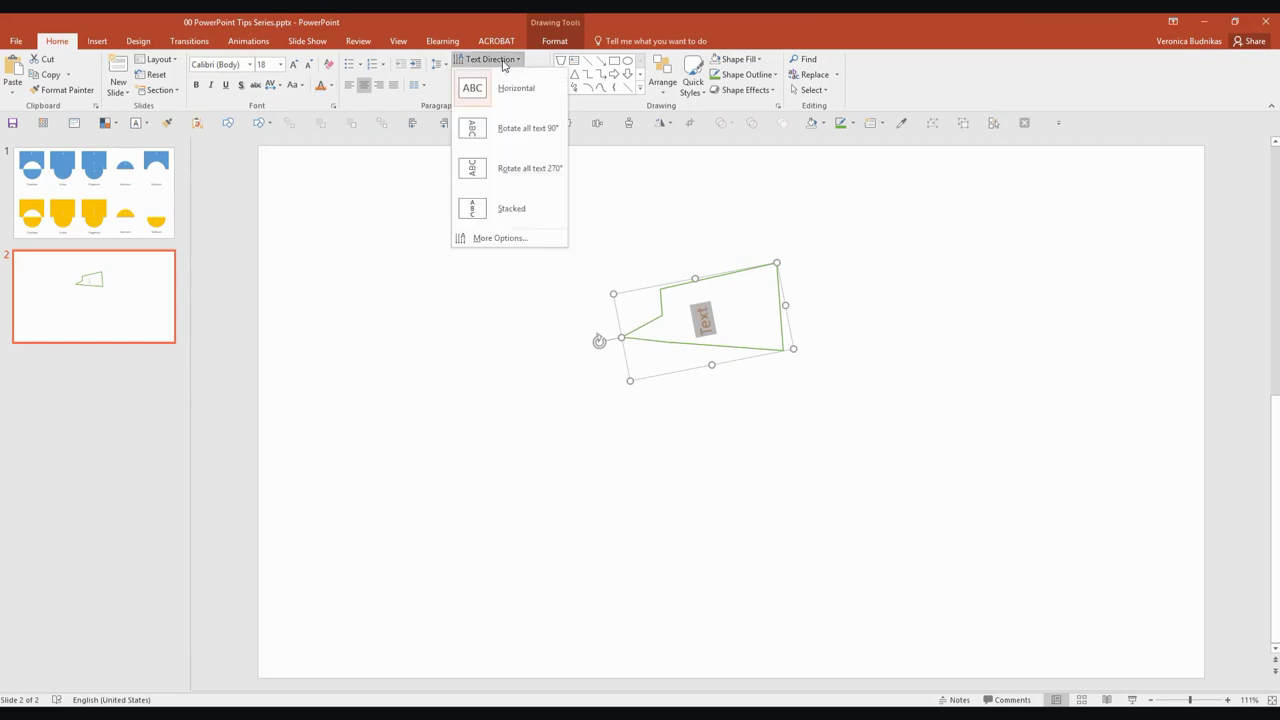
pyautogui.click(889, 320)
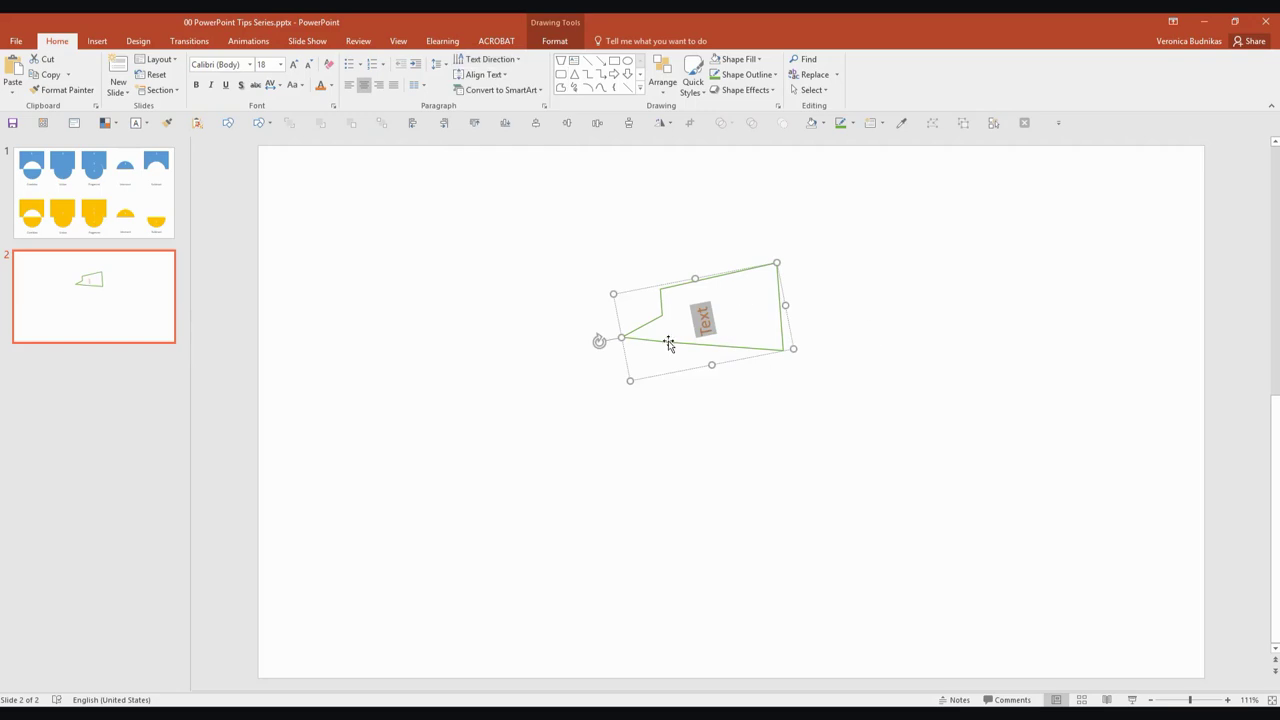
pyautogui.click(884, 338)
# Step: Apply the gray filled theme style from the third row to the merged shape, add an outer shadow towards its lower right, and deselect it
pyautogui.click(778, 353)
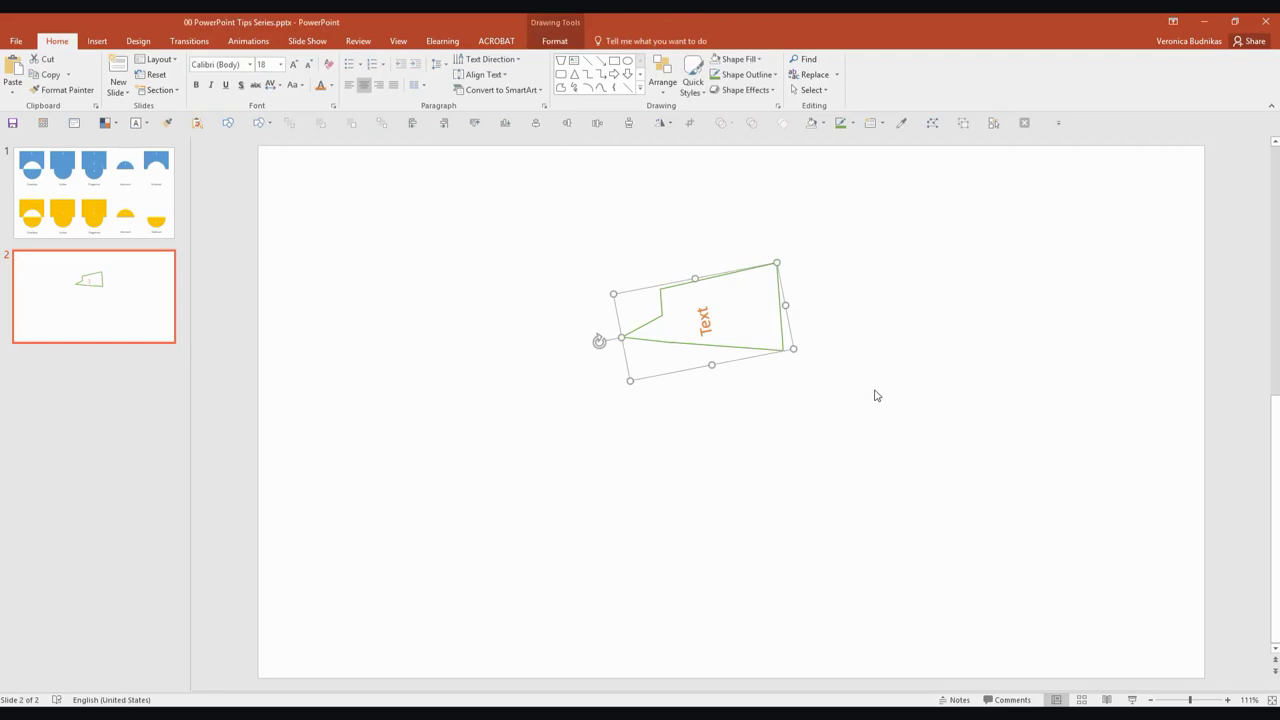
pyautogui.click(693, 72)
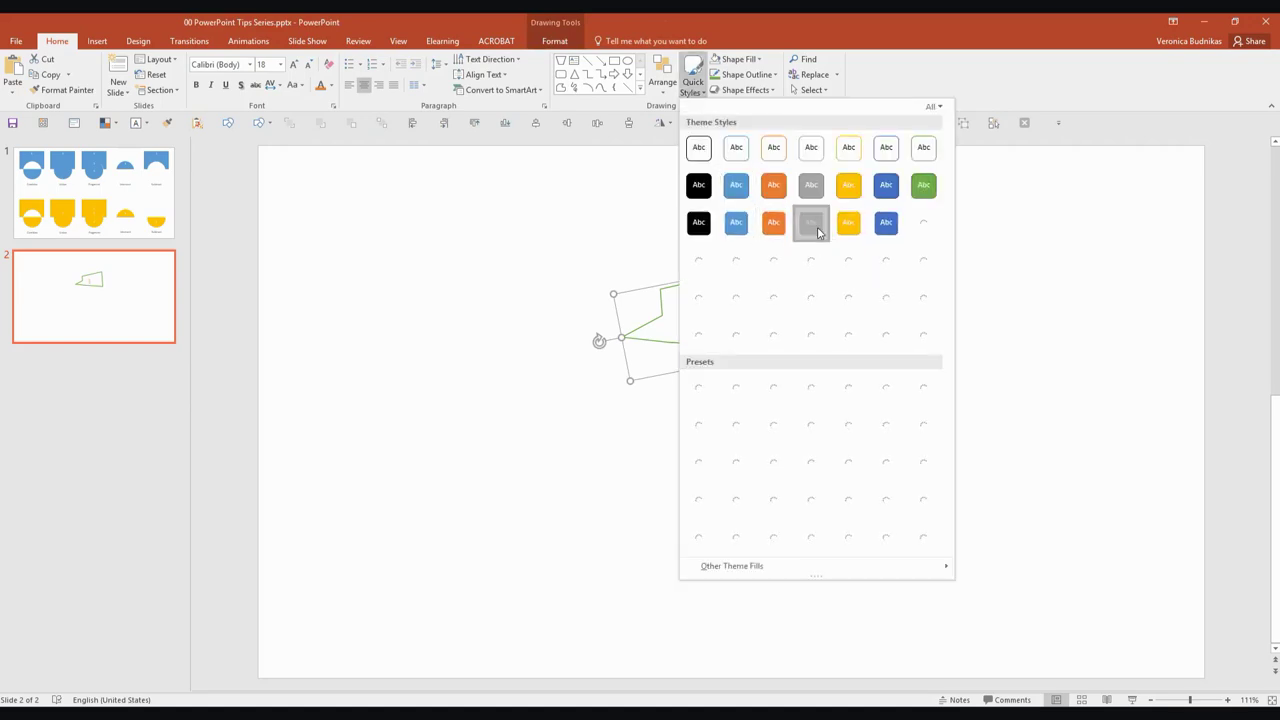
pyautogui.click(811, 222)
pyautogui.click(731, 95)
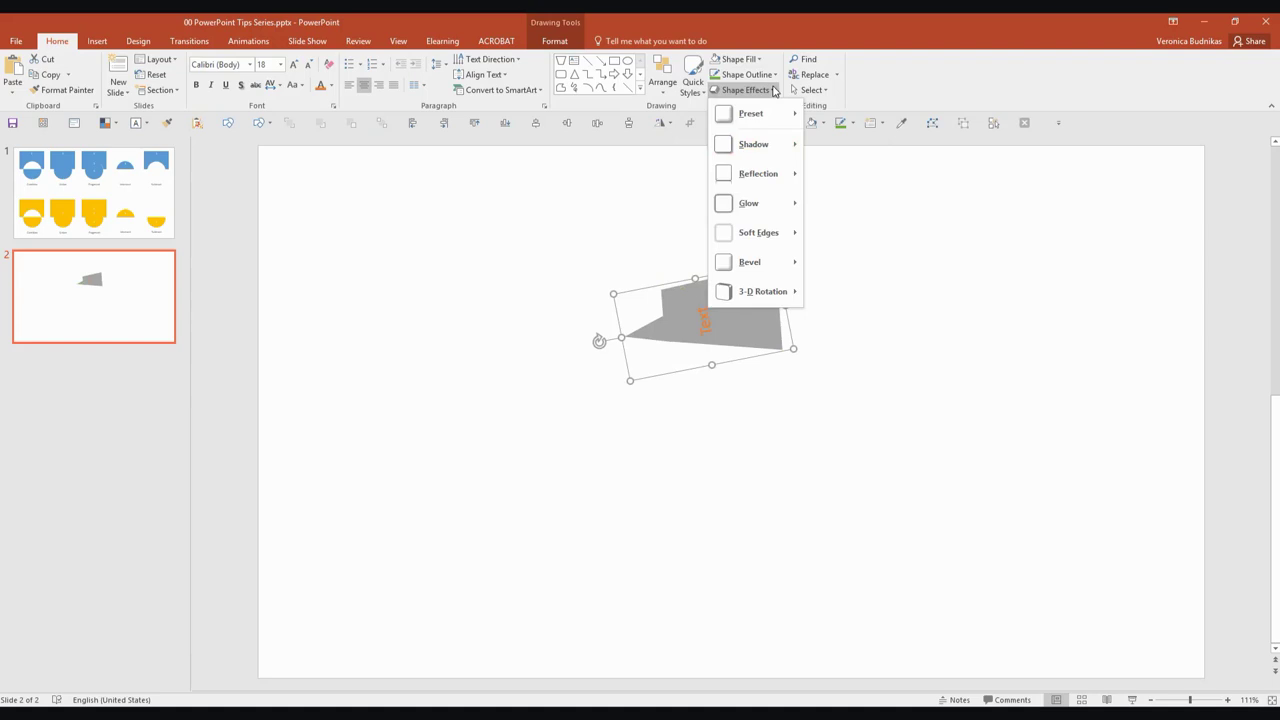
pyautogui.moveTo(780, 150)
pyautogui.click(829, 222)
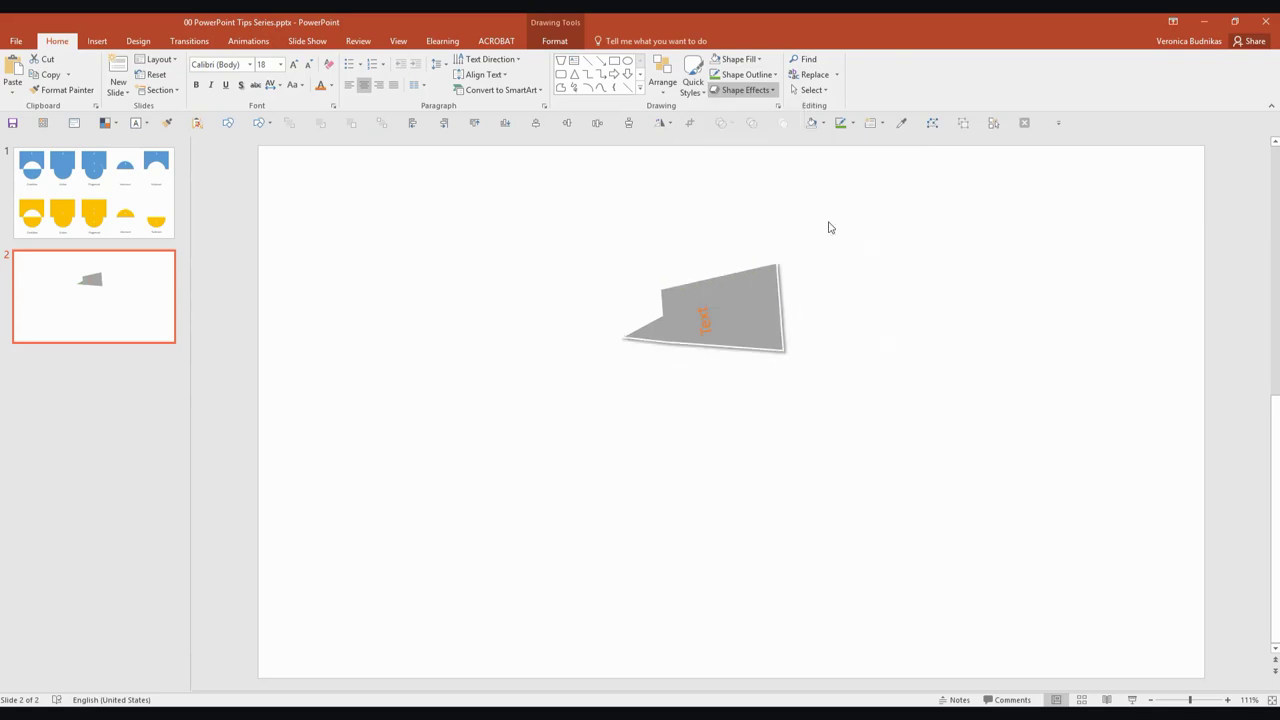
pyautogui.click(927, 406)
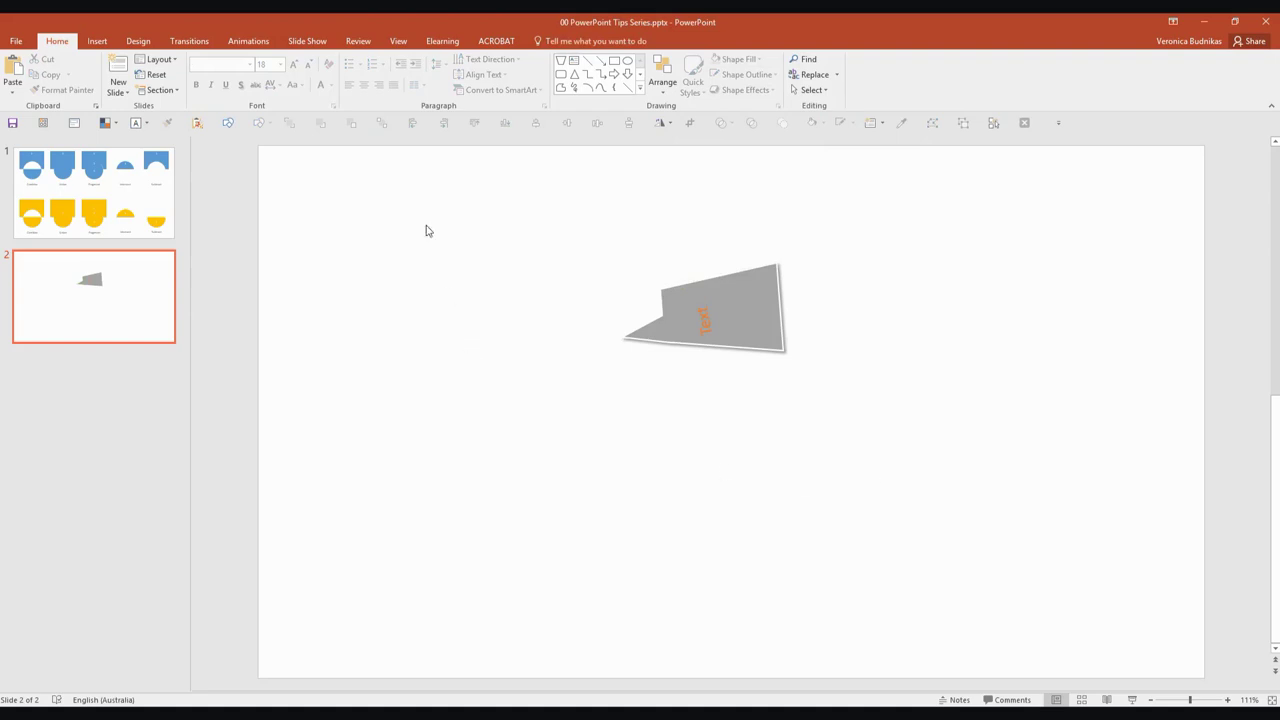
# Step: Show the custom Elearning tab's merge commands, and open the ribbon customization page in the PowerPoint options
pyautogui.click(442, 42)
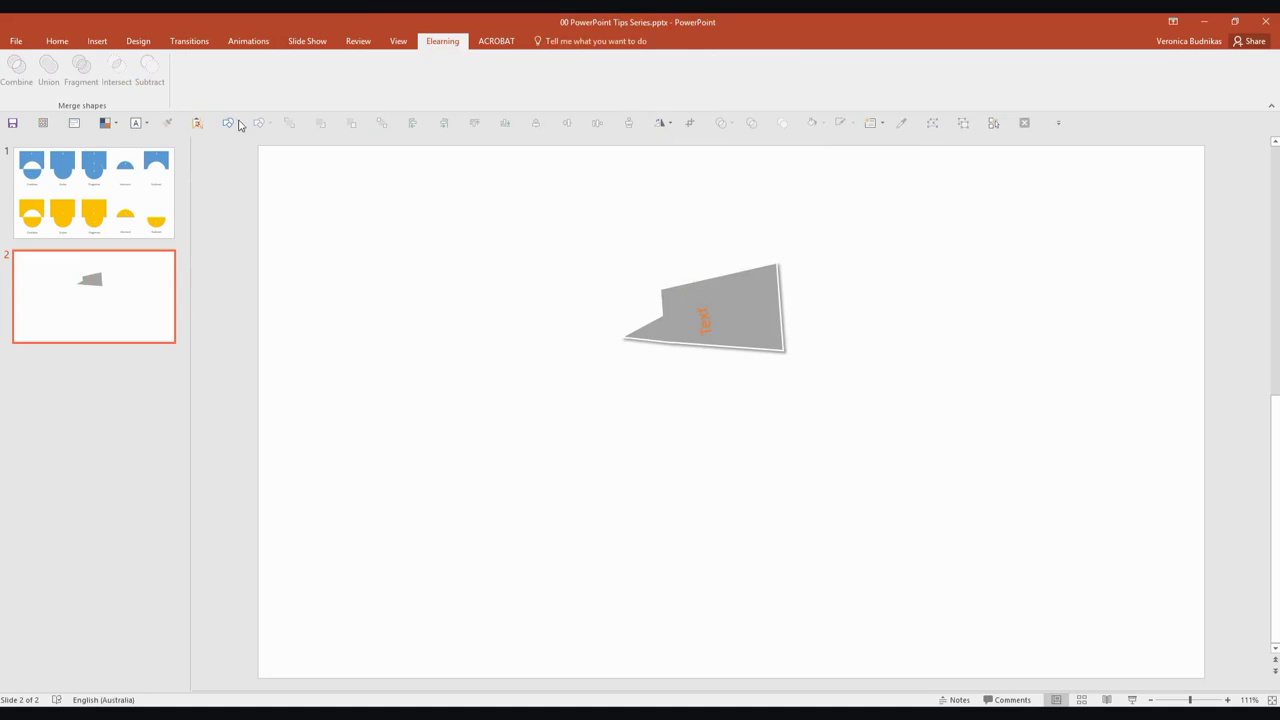
pyautogui.click(17, 42)
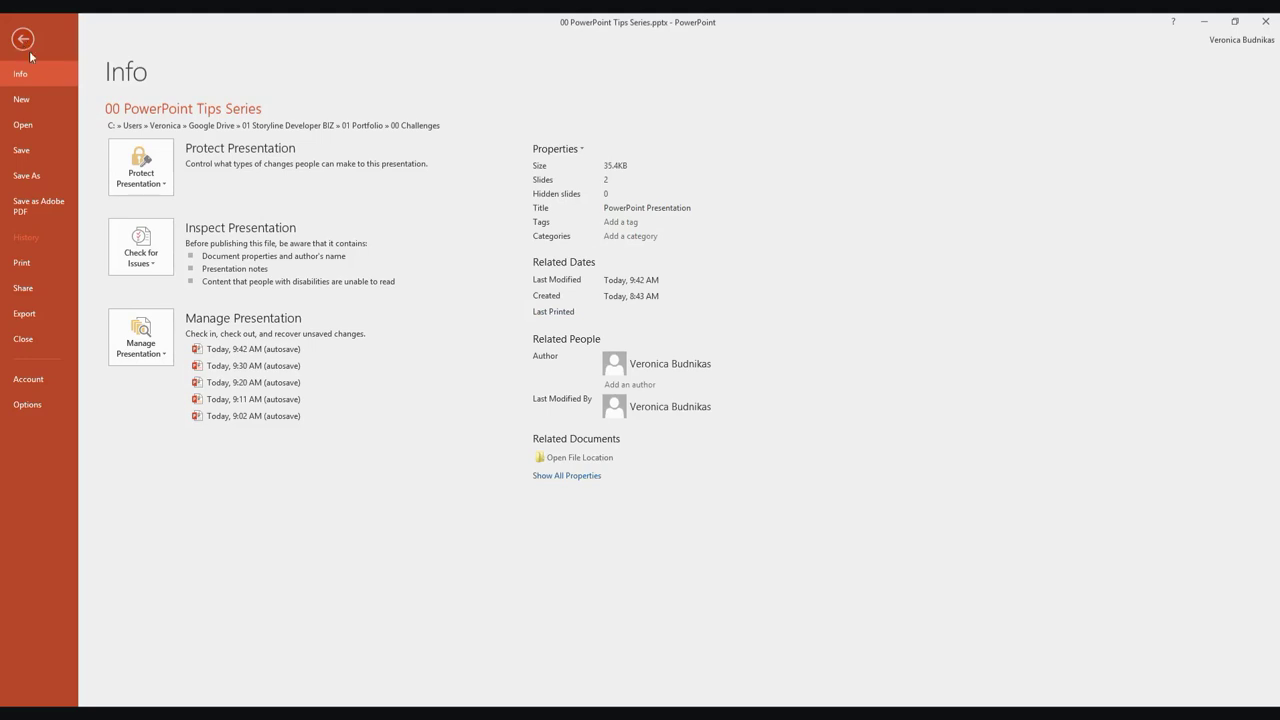
pyautogui.click(27, 405)
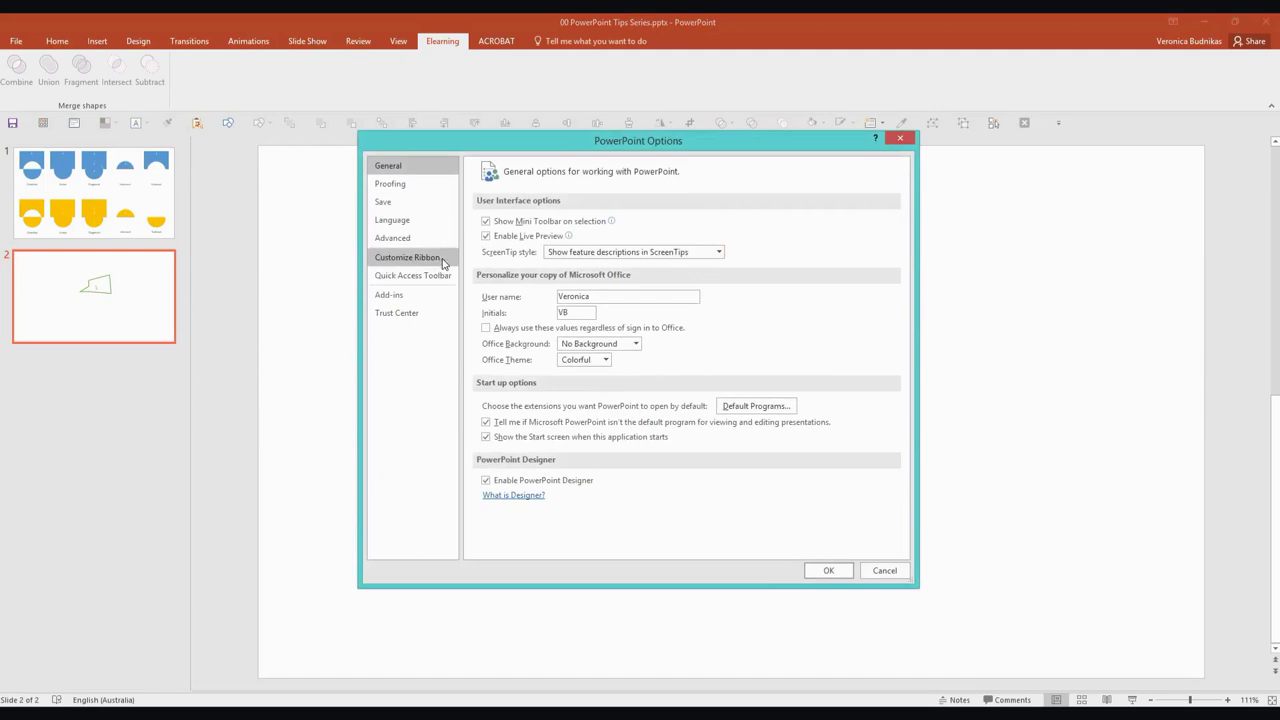
pyautogui.click(443, 262)
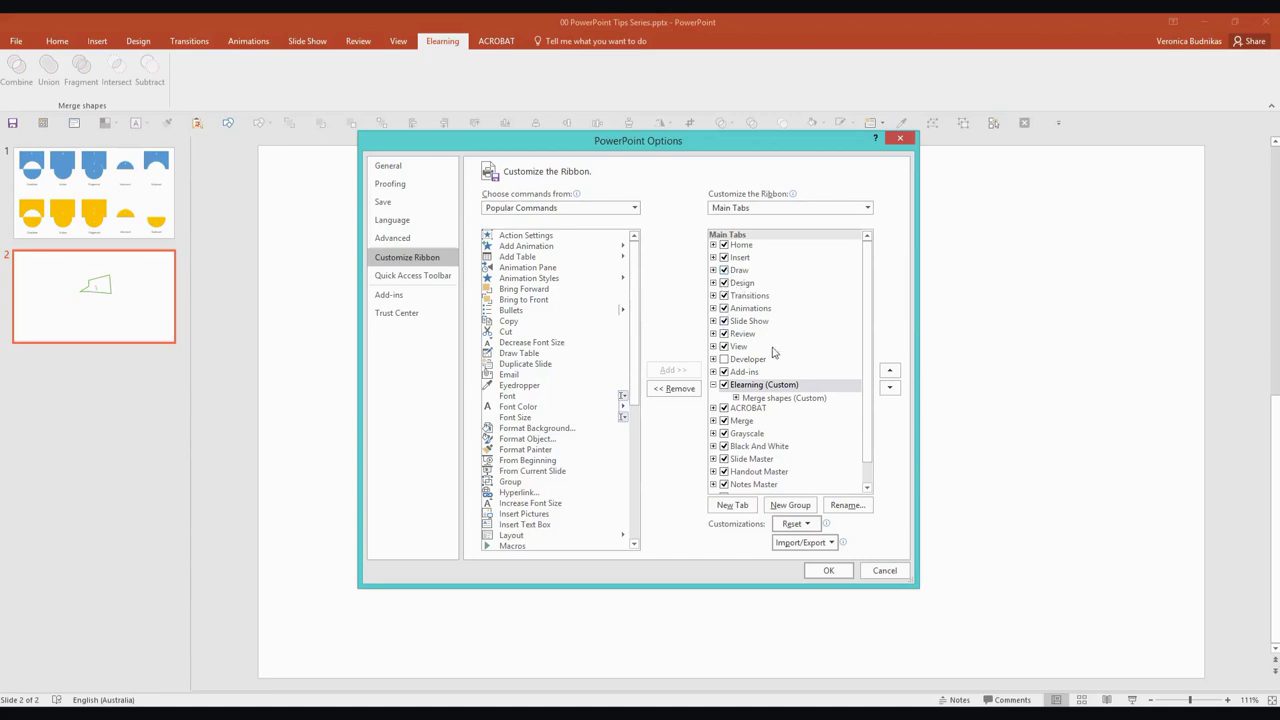
# Step: Expand the Merge shapes group under the custom Elearning tab and examine the merge commands it contains
pyautogui.click(743, 388)
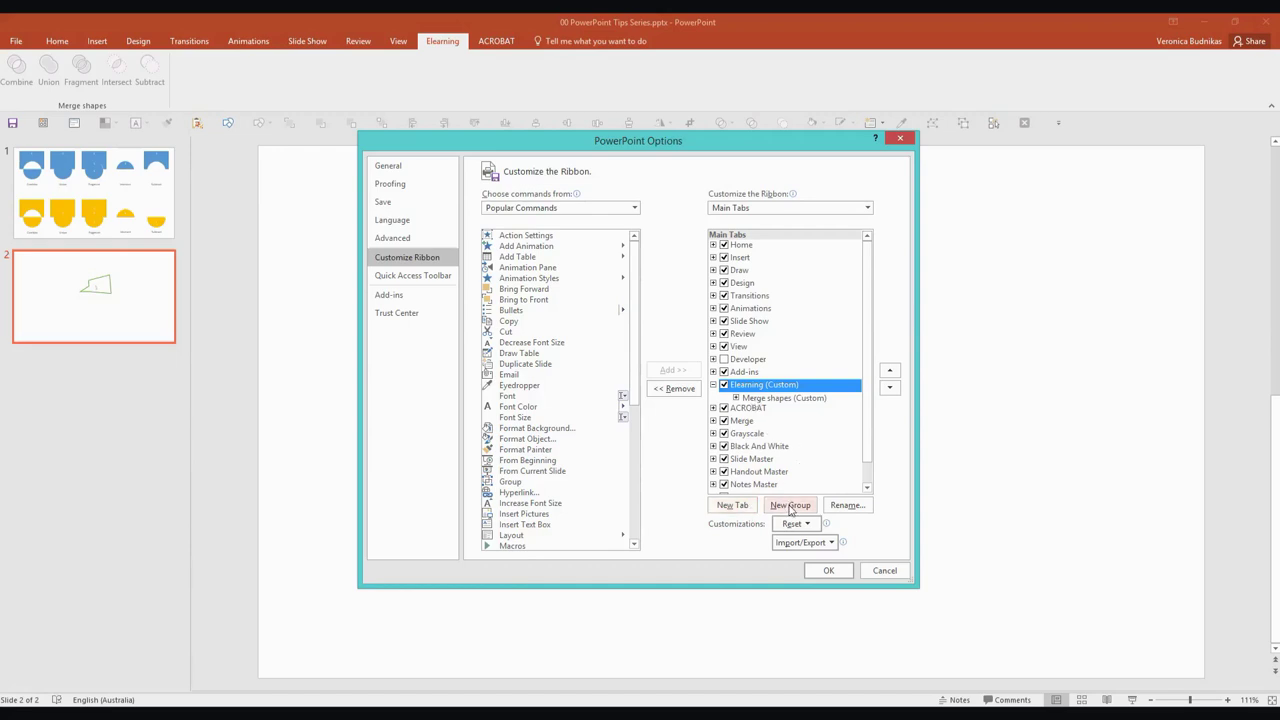
pyautogui.click(736, 398)
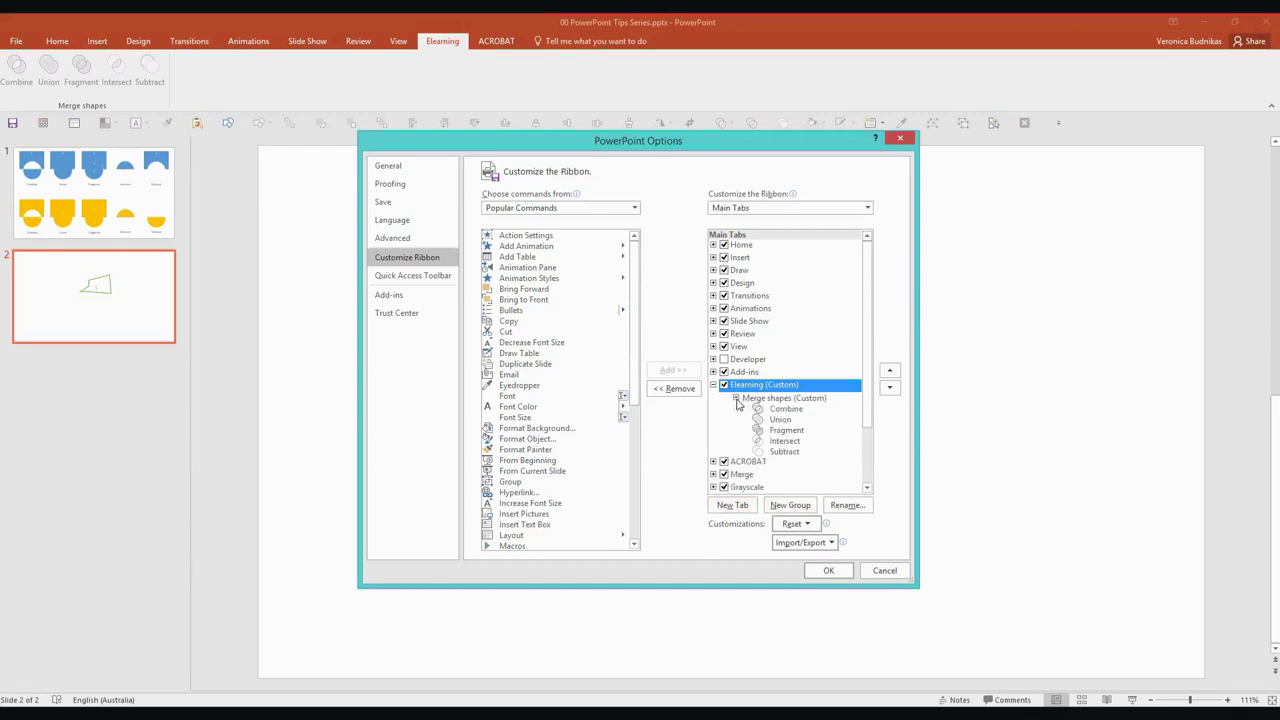
pyautogui.click(786, 453)
pyautogui.click(788, 441)
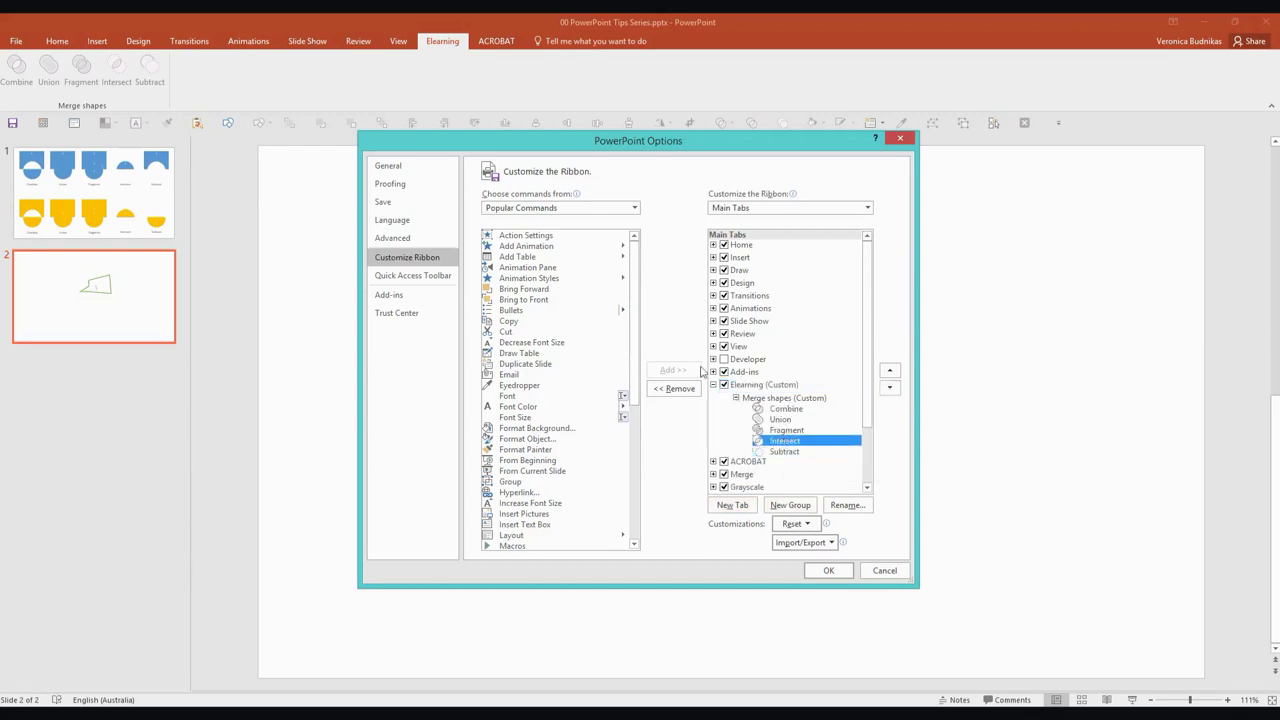
# Step: Switch the source list from popular to all commands, find Combine in it, and select the Elearning custom tab as the destination
pyautogui.click(555, 270)
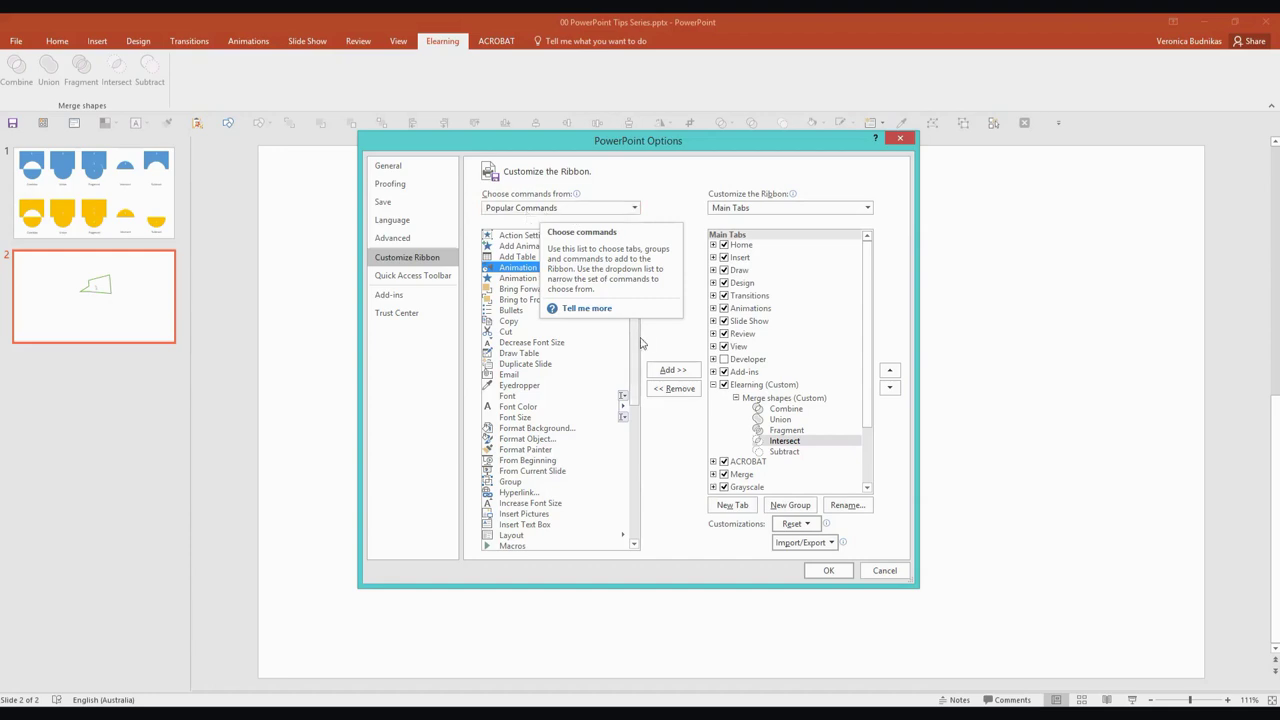
pyautogui.moveTo(634, 349); pyautogui.dragTo(640, 323)
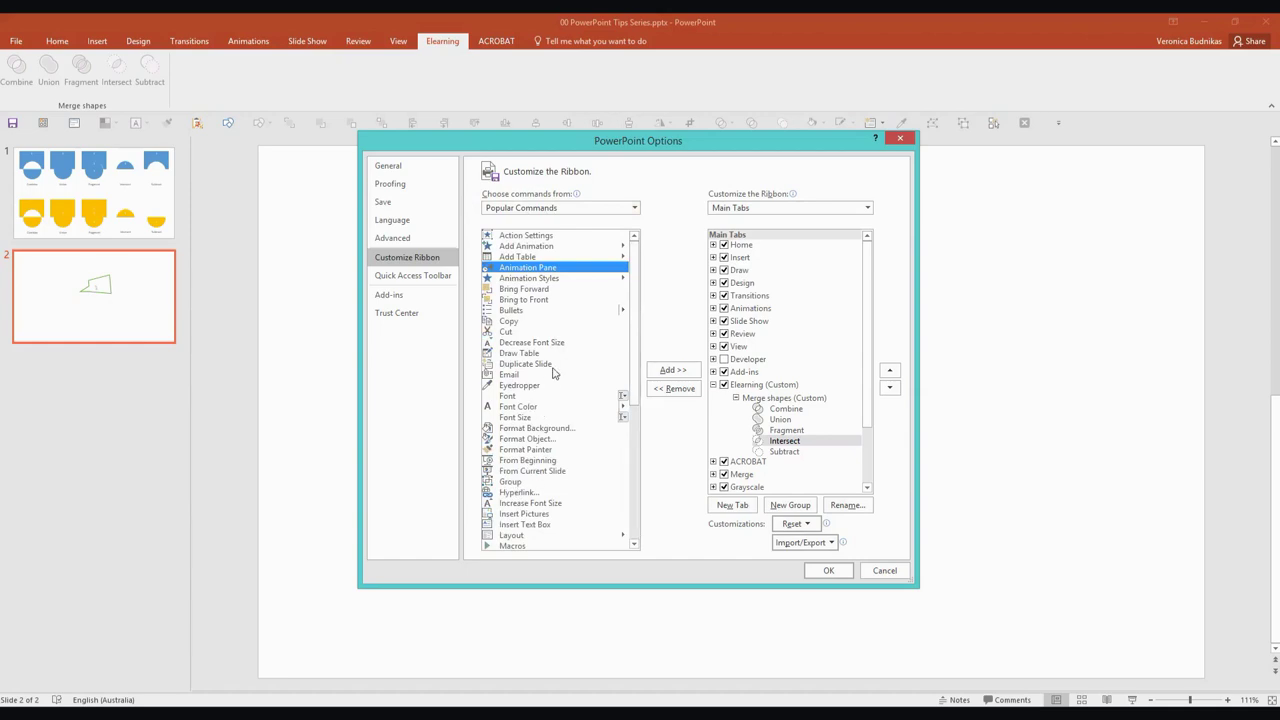
pyautogui.click(633, 208)
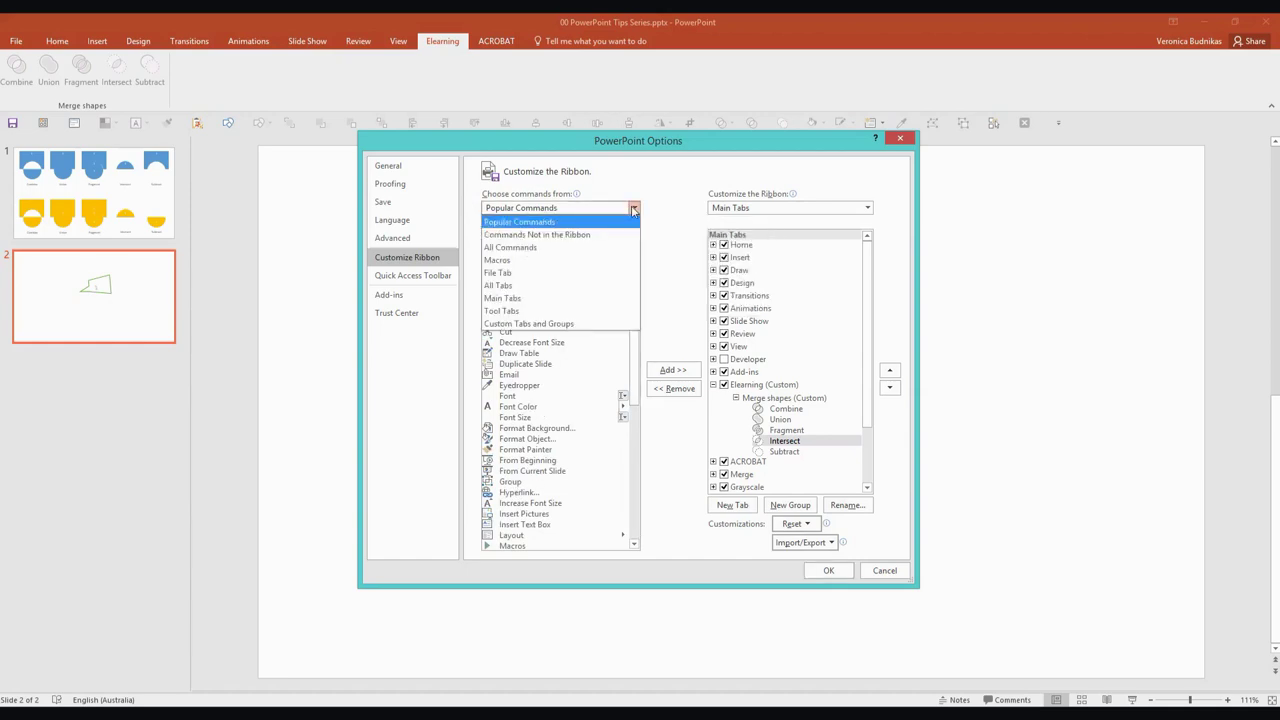
pyautogui.click(502, 251)
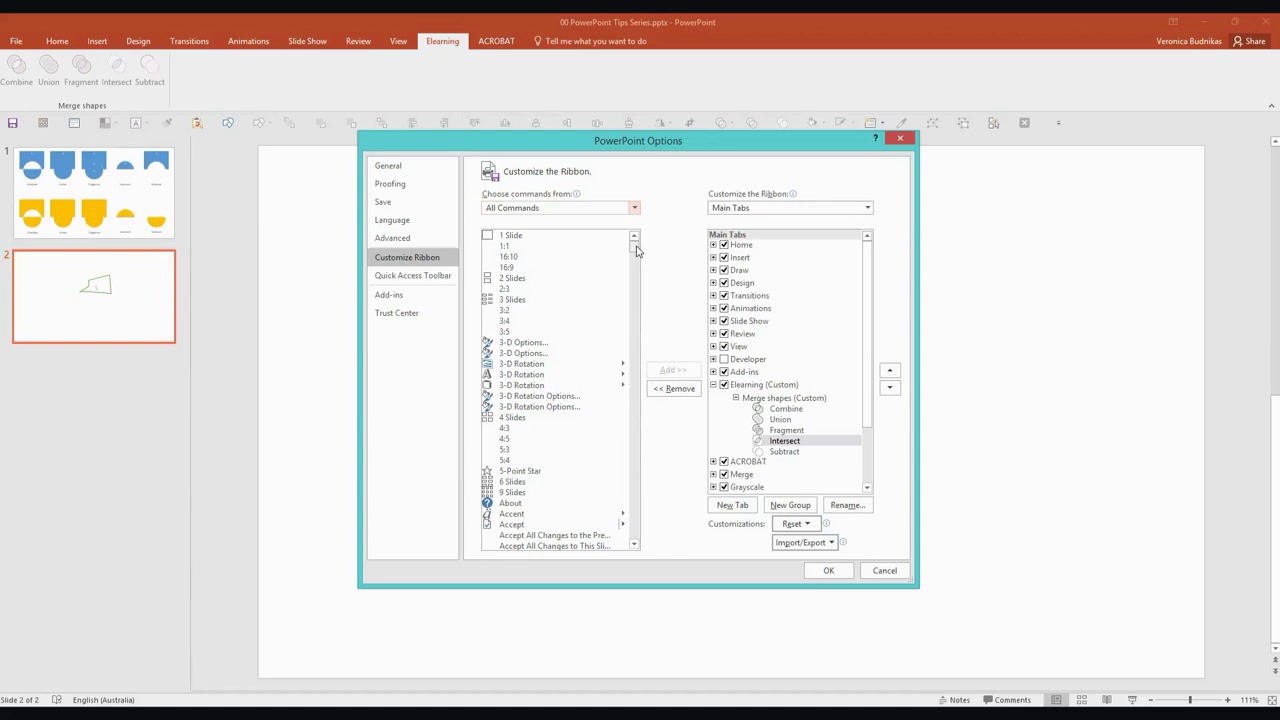
pyautogui.moveTo(636, 251); pyautogui.dragTo(634, 293)
pyautogui.click(567, 441)
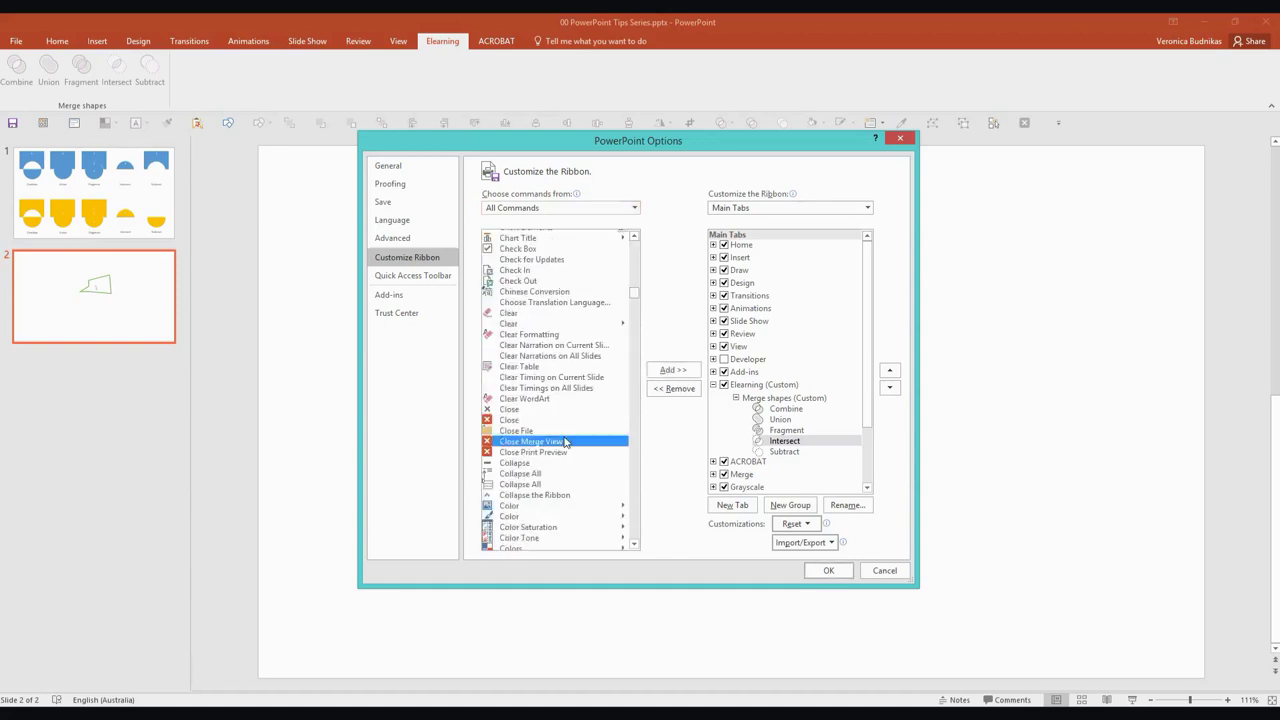
pyautogui.scroll(-5, 567, 443)
pyautogui.click(521, 421)
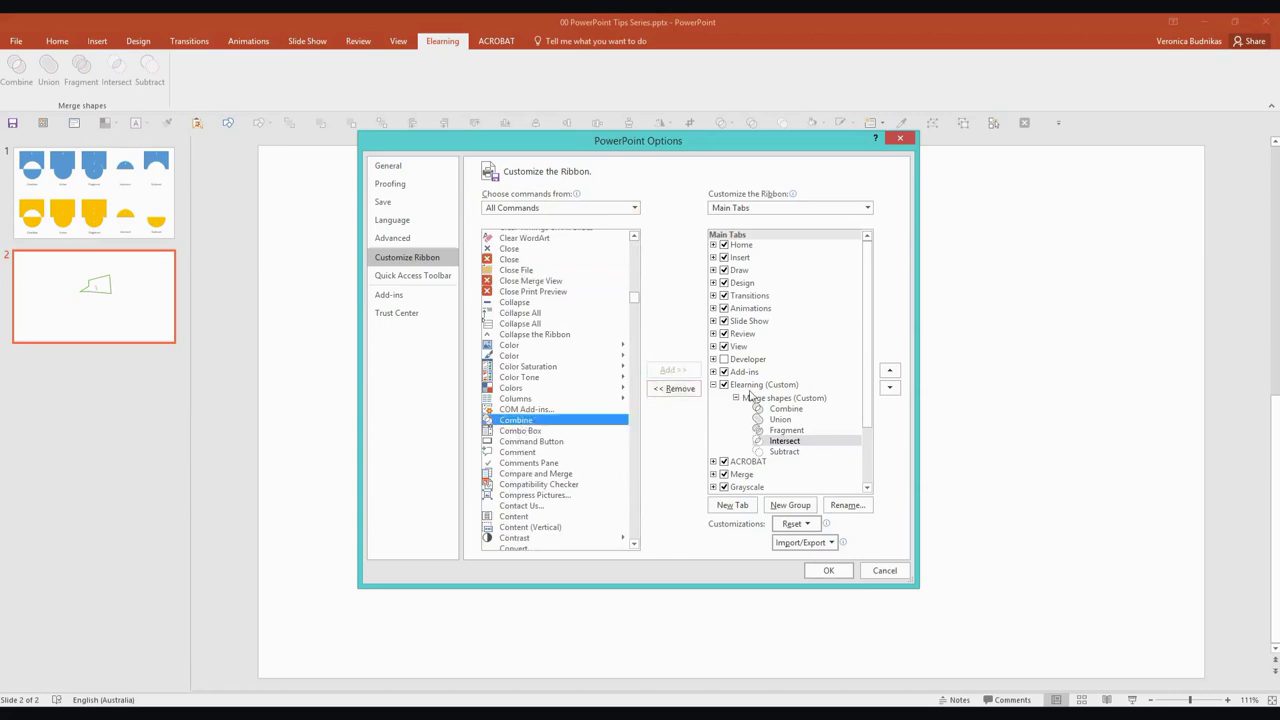
pyautogui.click(748, 388)
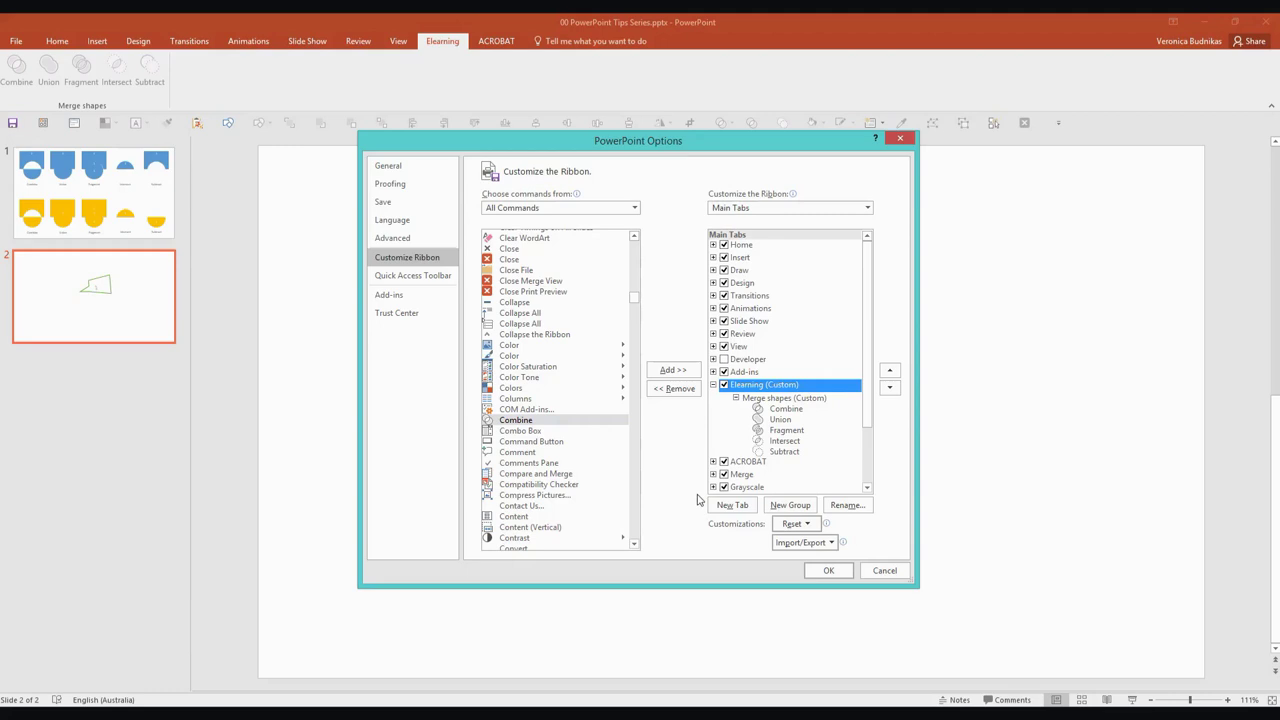
# Step: Open the Quick Access Toolbar customization page and move the options dialog down, clear of the toolbar behind it
pyautogui.click(416, 280)
pyautogui.moveTo(555, 148); pyautogui.dragTo(561, 208)
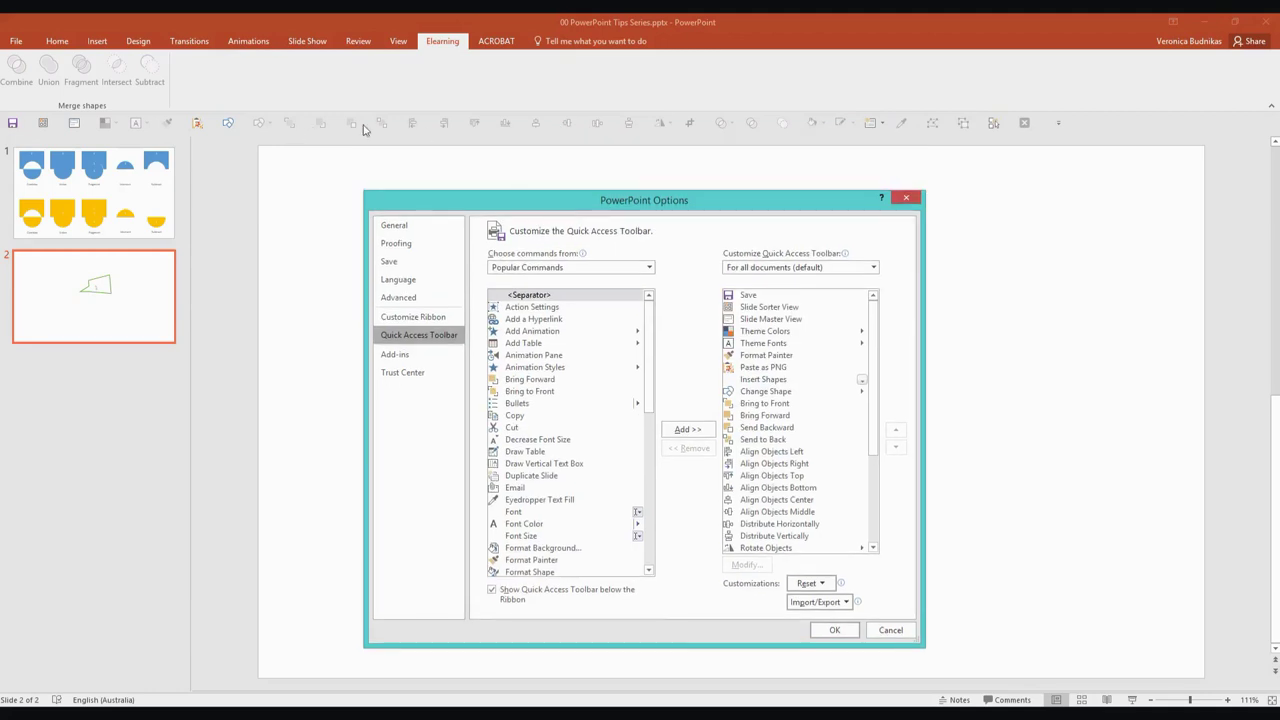